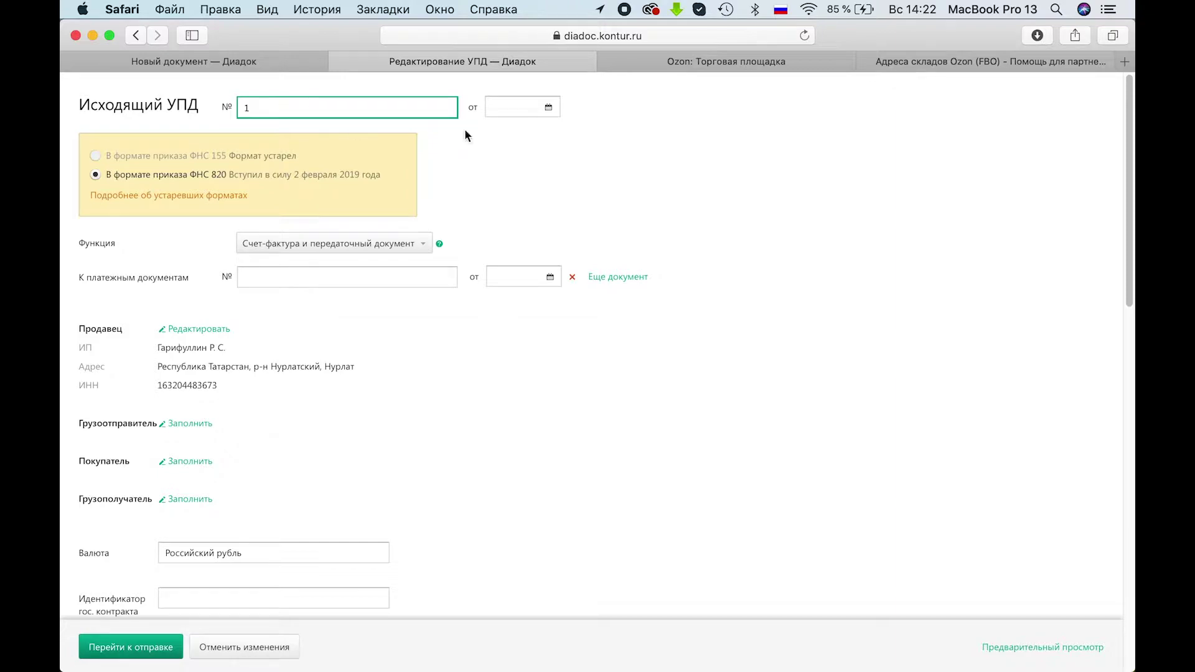
Fill in the UPD header with number 2, date 07.02.2021 and the function «Передаточный документ».
{"action": "double_click", "coordinate": [237, 108]}
{"action": "type", "text": "2"}
{"action": "left_click", "coordinate": [509, 111]}
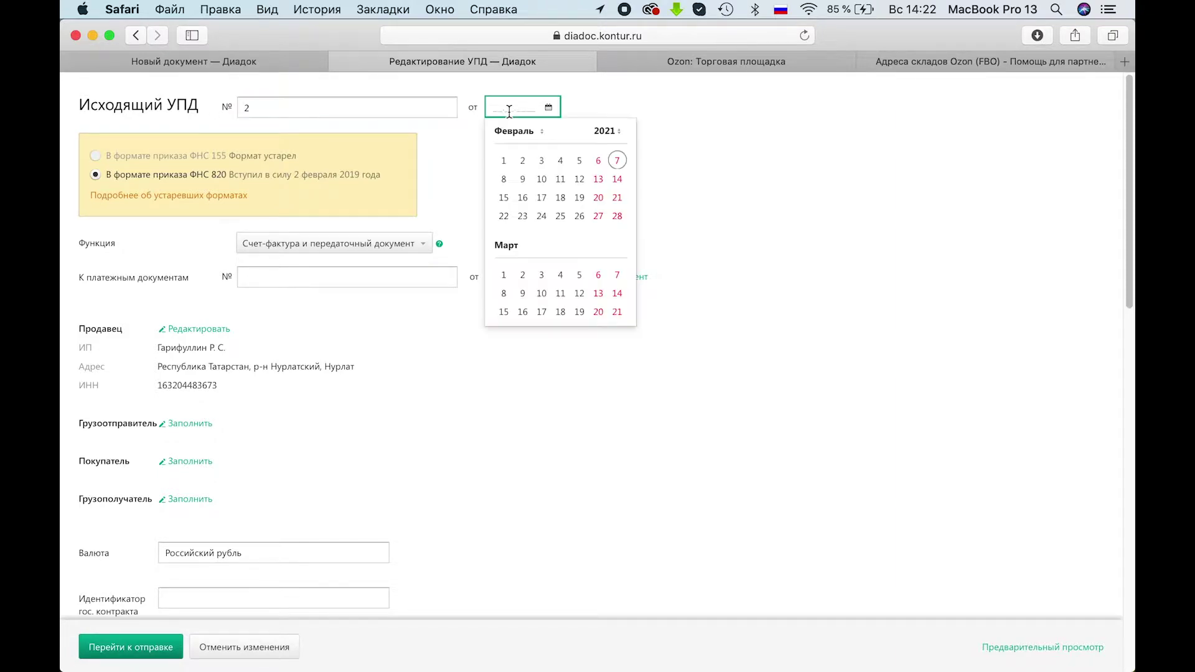
{"action": "left_click", "coordinate": [618, 162]}
{"action": "left_click", "coordinate": [289, 244]}
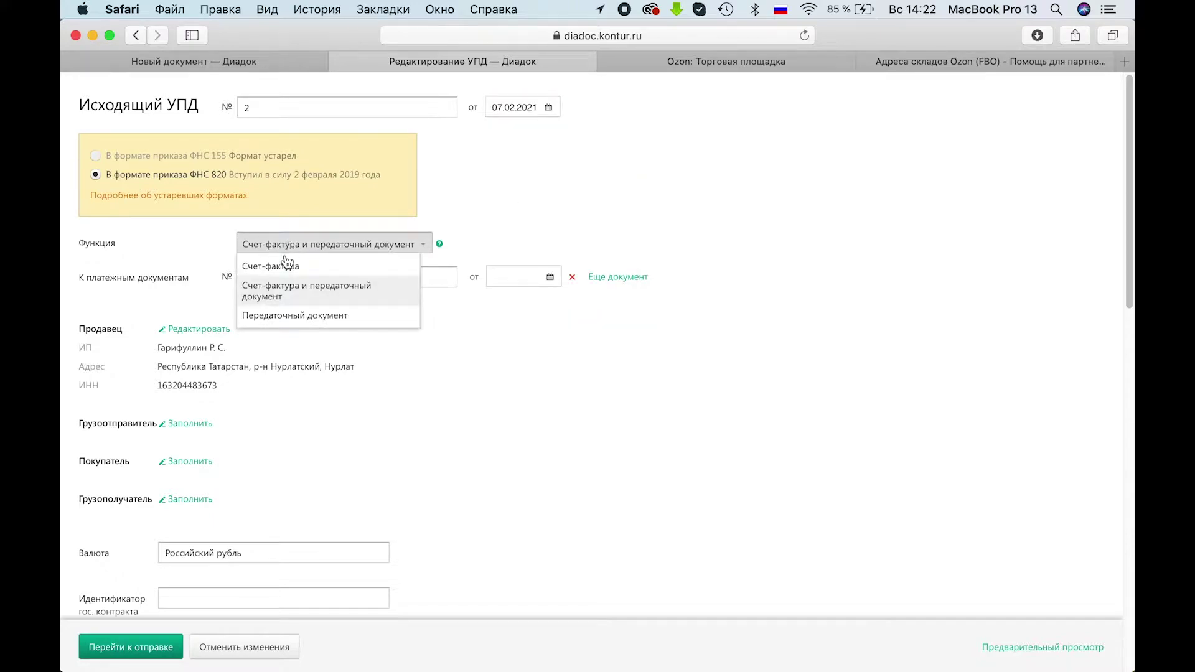
{"action": "left_click", "coordinate": [270, 315]}
Open the empty buyer (Покупатель) details of the UPD for filling in.
{"action": "scroll", "coordinate": [271, 316], "scroll_direction": "down", "scroll_amount": 5}
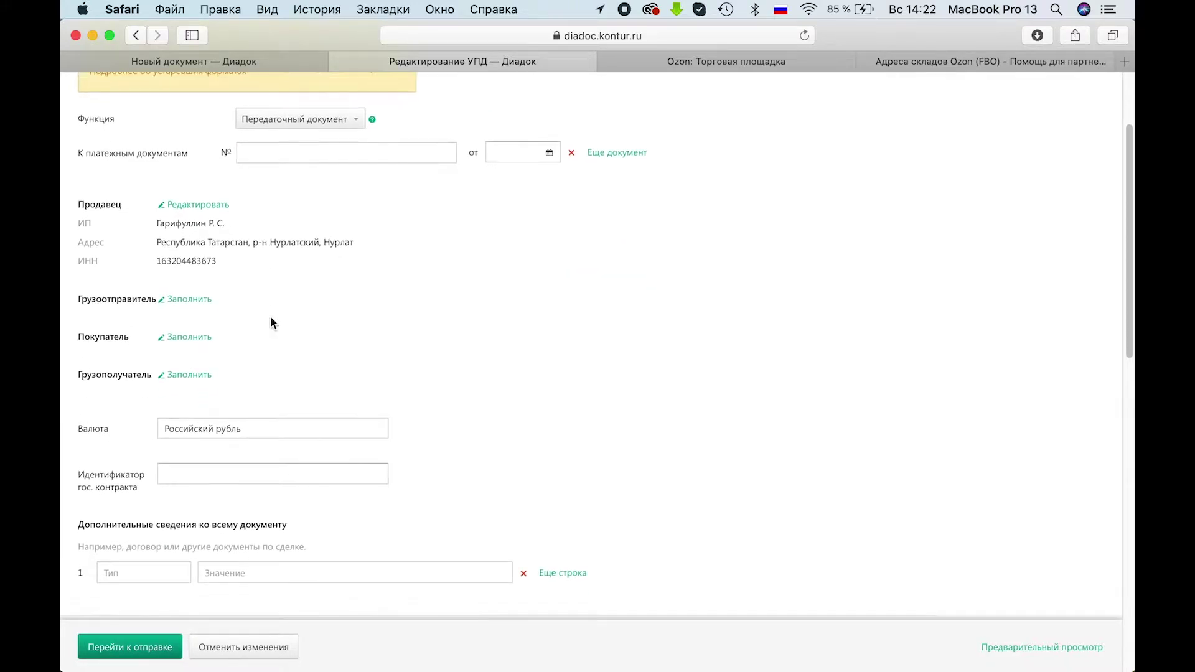
{"action": "scroll", "coordinate": [152, 222], "scroll_direction": "down", "scroll_amount": 3}
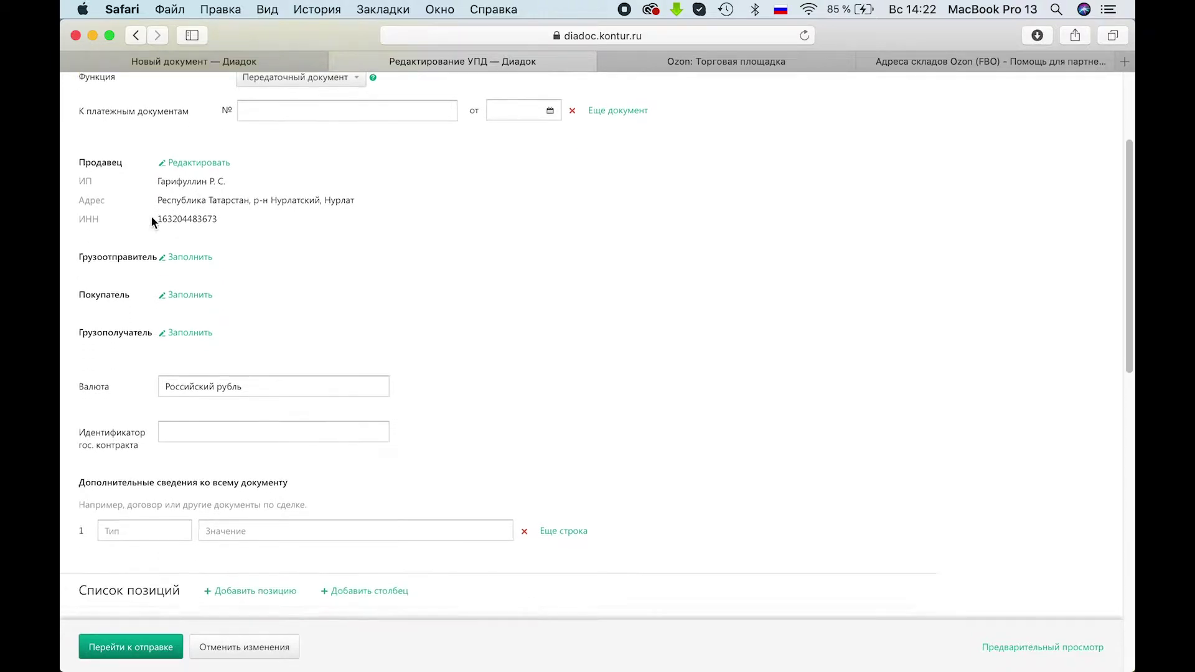
{"action": "scroll", "coordinate": [152, 223], "scroll_direction": "down", "scroll_amount": 1}
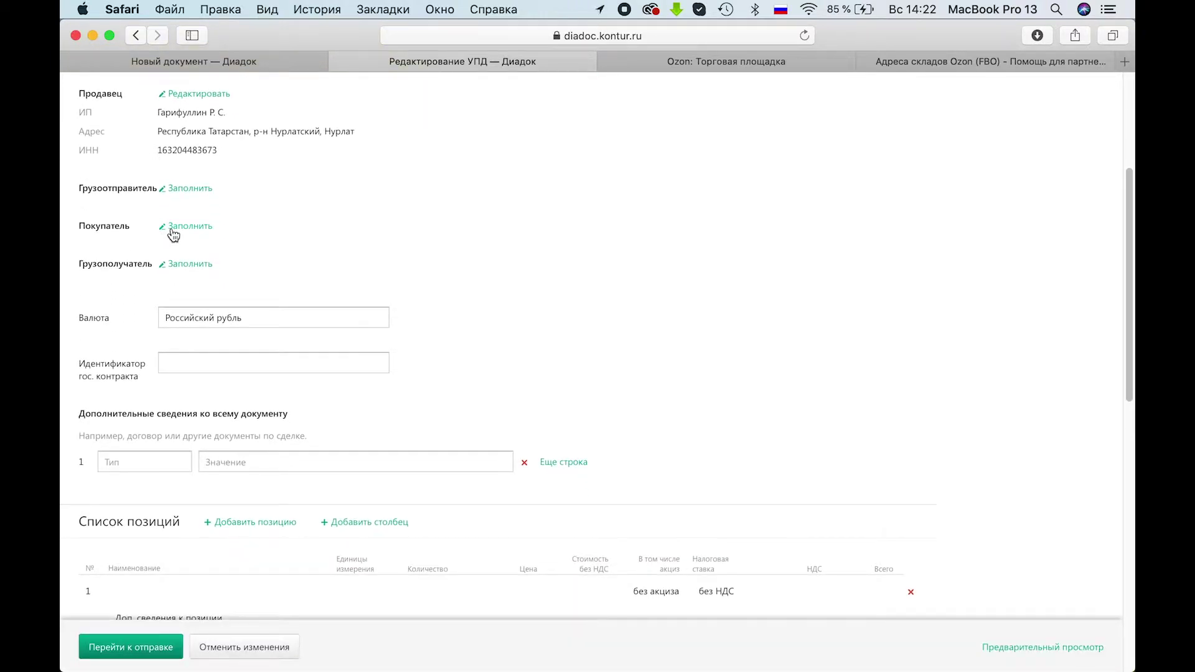
{"action": "left_click", "coordinate": [174, 235]}
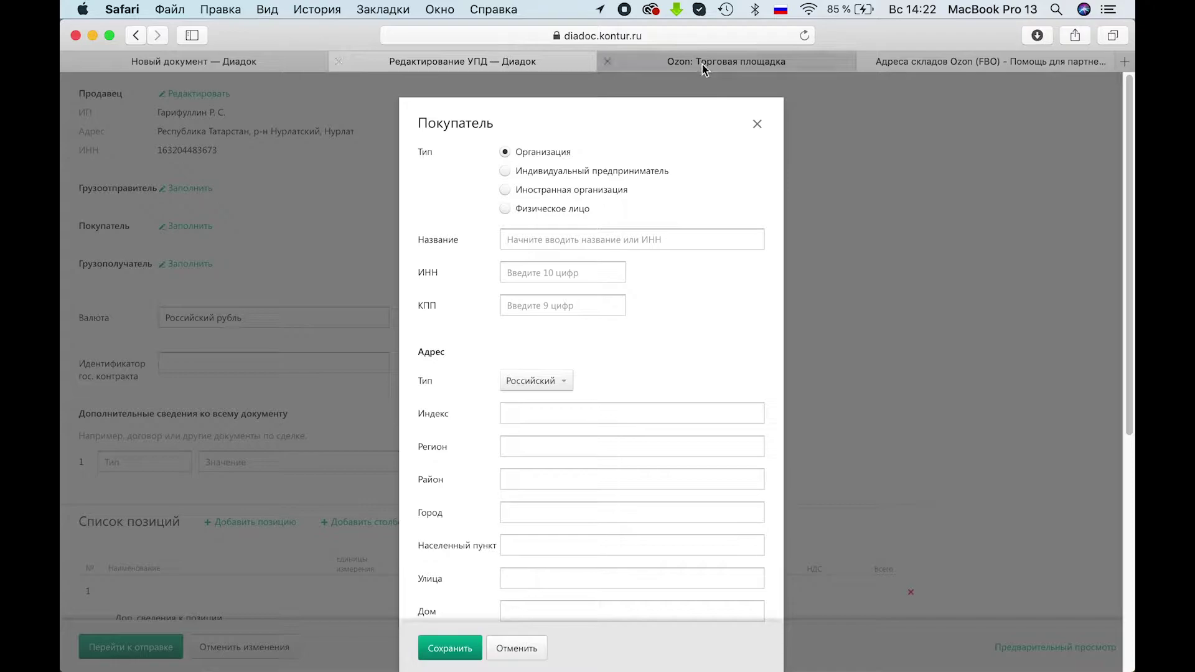
In Diadoc's list of your own counterparties, open ООО "ИНТЕРНЕТ РЕШЕНИЯ" and copy its INN.
{"action": "left_click", "coordinate": [235, 56]}
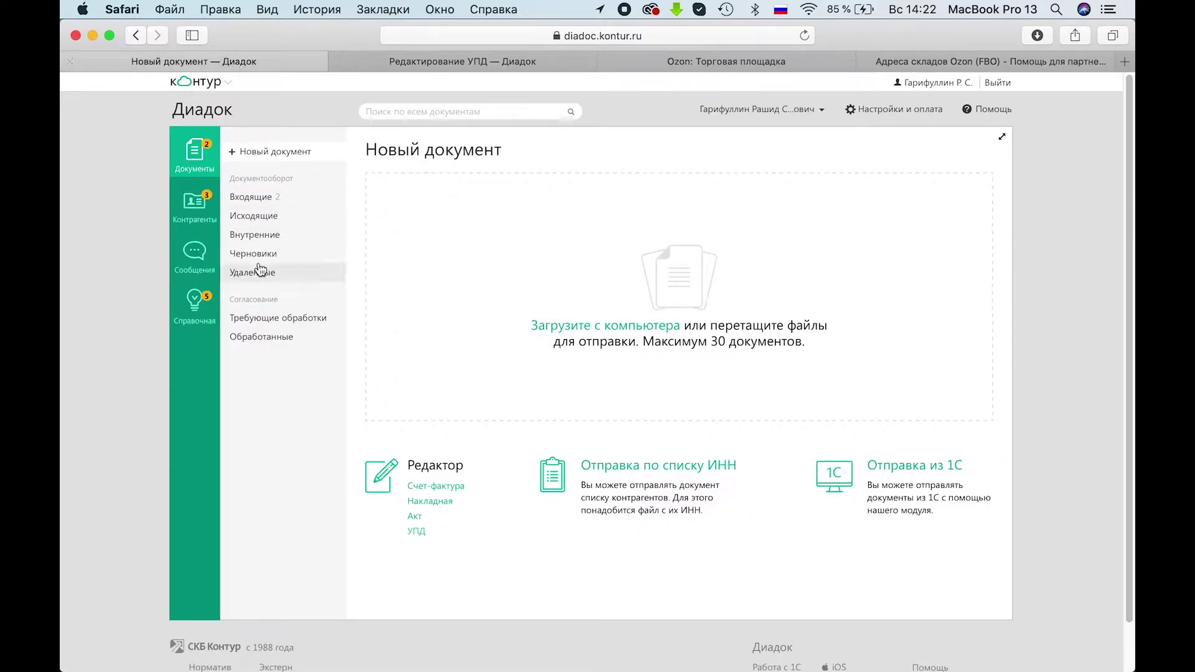
{"action": "left_click", "coordinate": [191, 203]}
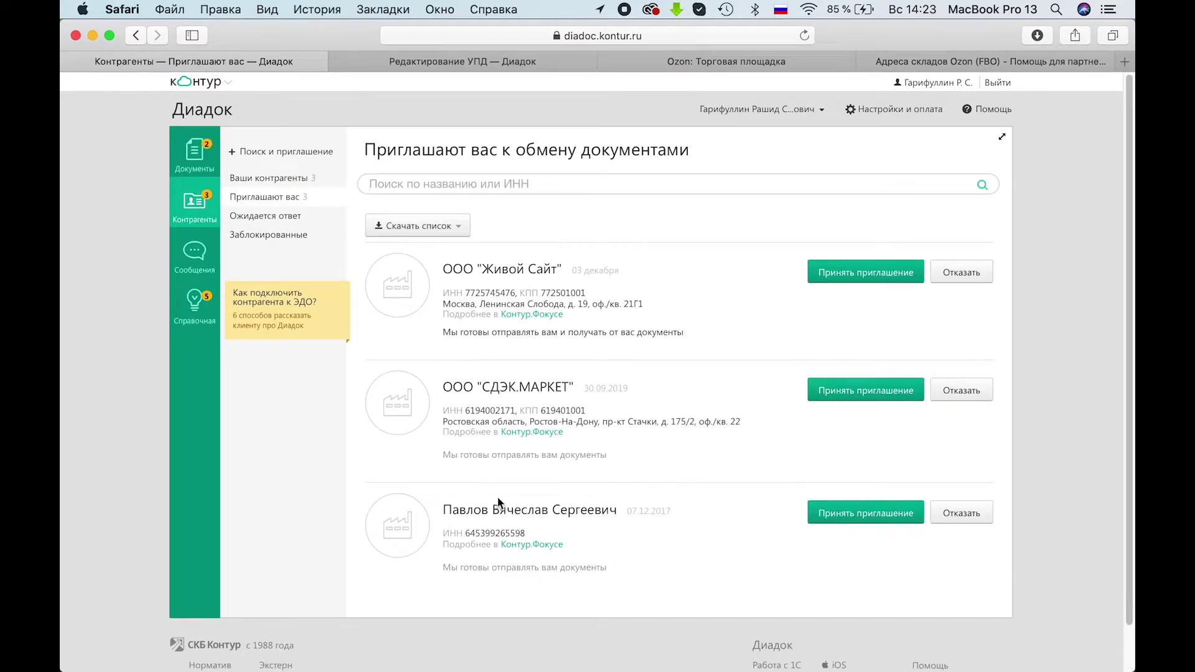
{"action": "left_click", "coordinate": [284, 180]}
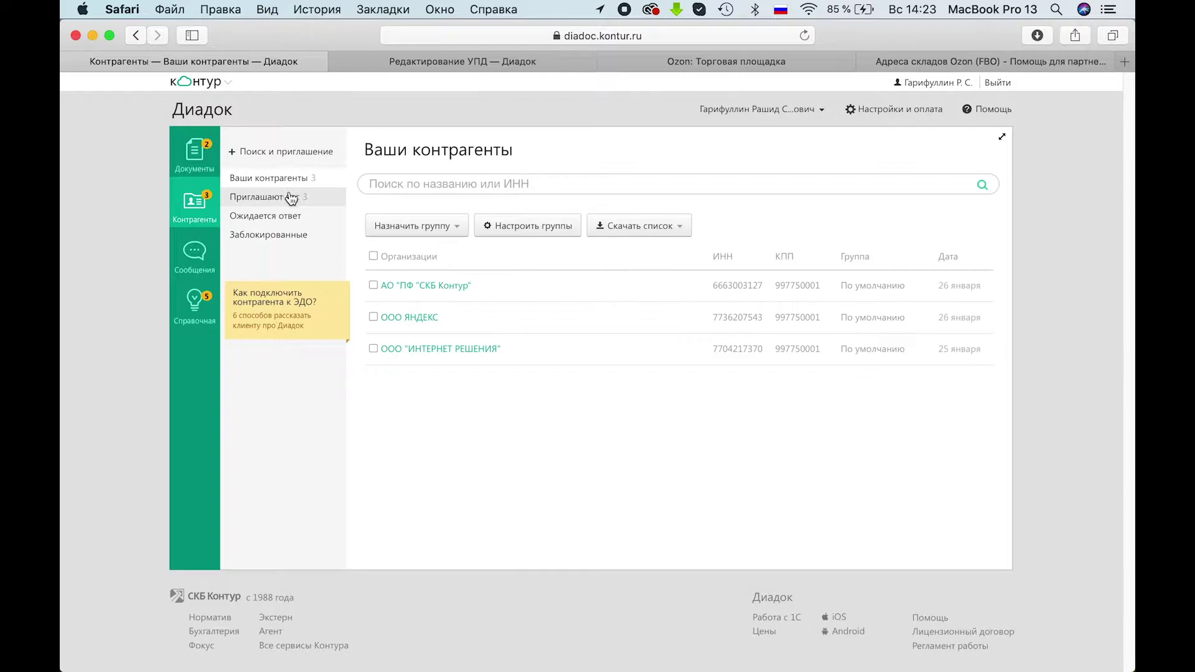
{"action": "left_click", "coordinate": [459, 349]}
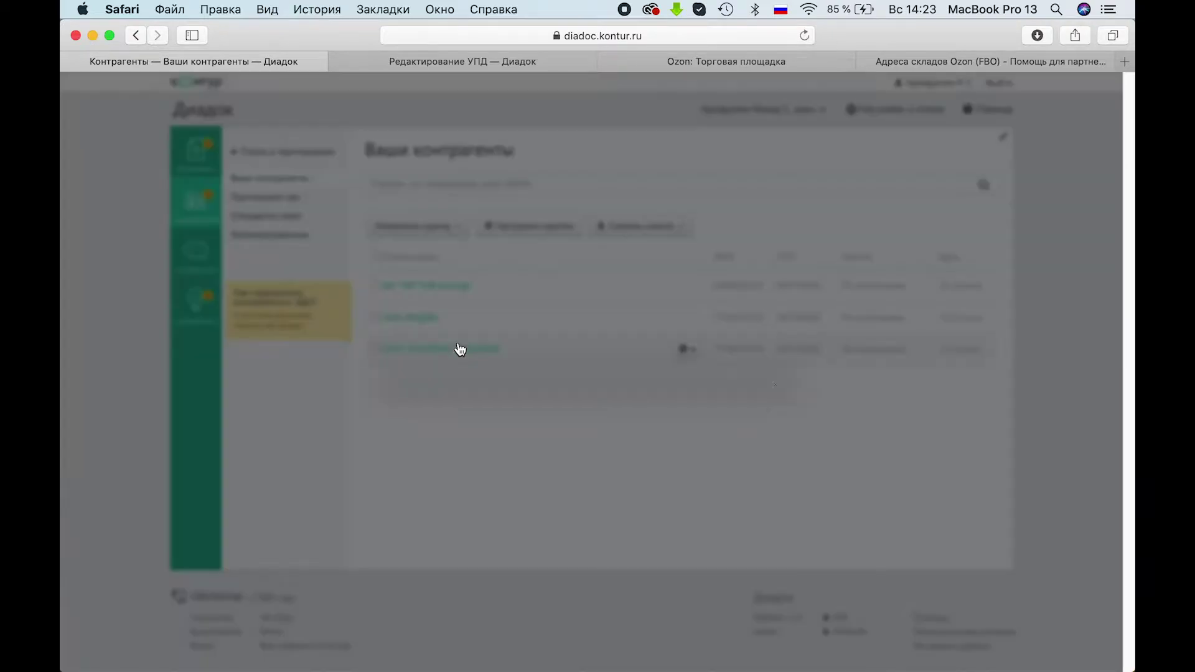
{"action": "double_click", "coordinate": [531, 338]}
{"action": "key", "text": "super+c"}
Look up the buyer by the copied INN, choose the non-roaming ООО "ИНТЕРНЕТ РЕШЕНИЯ" entry and save the buyer details.
{"action": "left_click", "coordinate": [518, 65]}
{"action": "left_click", "coordinate": [511, 236]}
{"action": "key", "text": "super+v"}
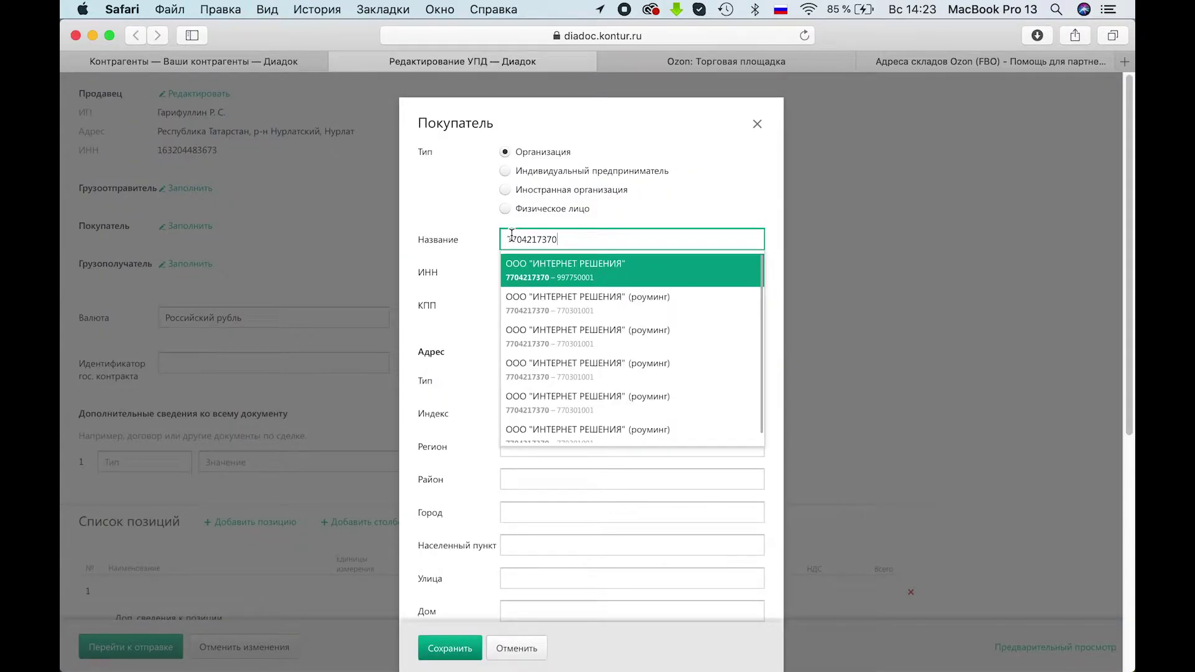
{"action": "left_click", "coordinate": [547, 280]}
{"action": "scroll", "coordinate": [480, 416], "scroll_direction": "down", "scroll_amount": 5}
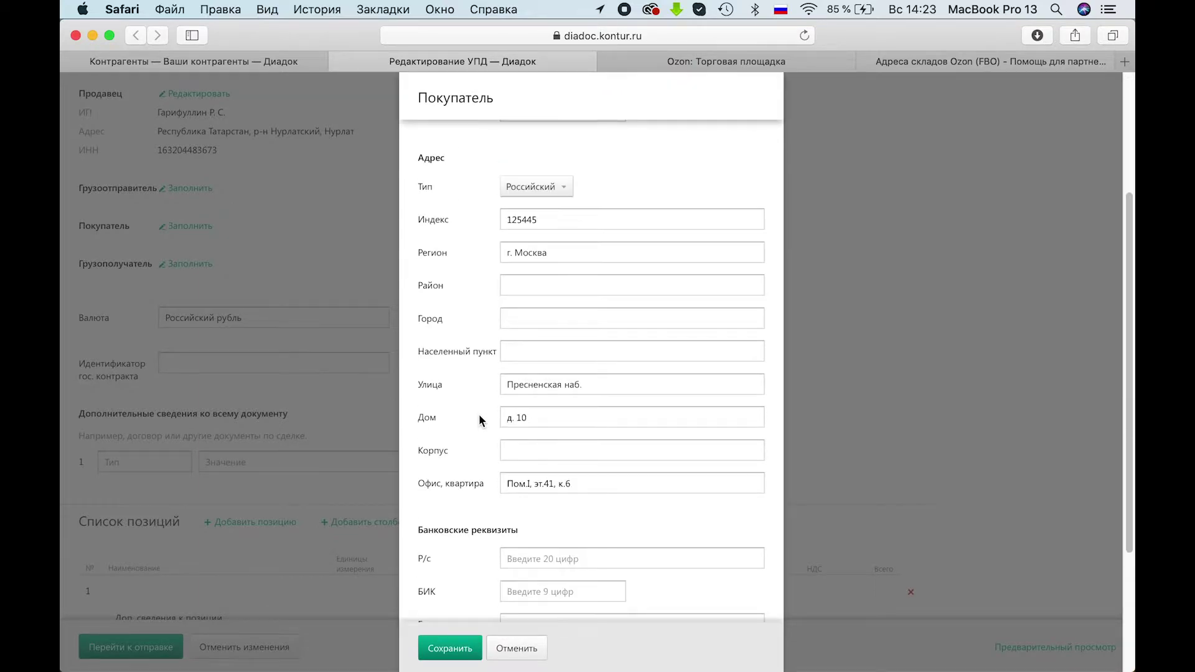
{"action": "scroll", "coordinate": [480, 420], "scroll_direction": "down", "scroll_amount": 2}
{"action": "left_click", "coordinate": [439, 648]}
Open the consignee (Грузополучатель) details and view the warehouse address of the supply request in Ozon Seller.
{"action": "scroll", "coordinate": [203, 387], "scroll_direction": "down", "scroll_amount": 1}
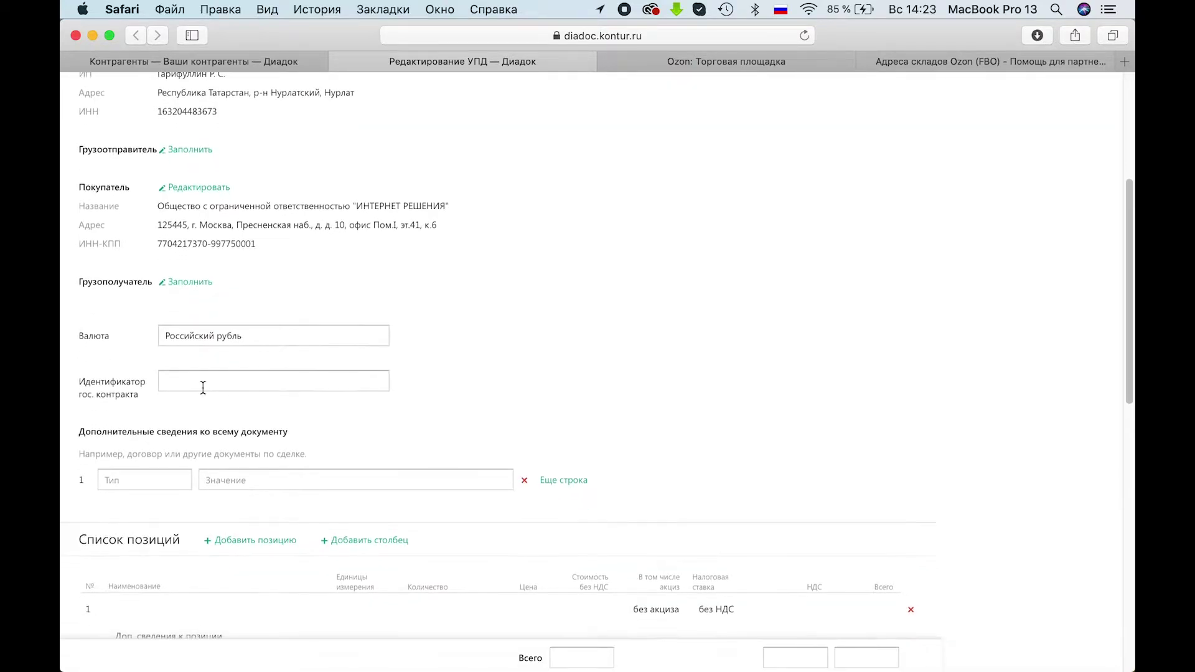
{"action": "left_click", "coordinate": [182, 286]}
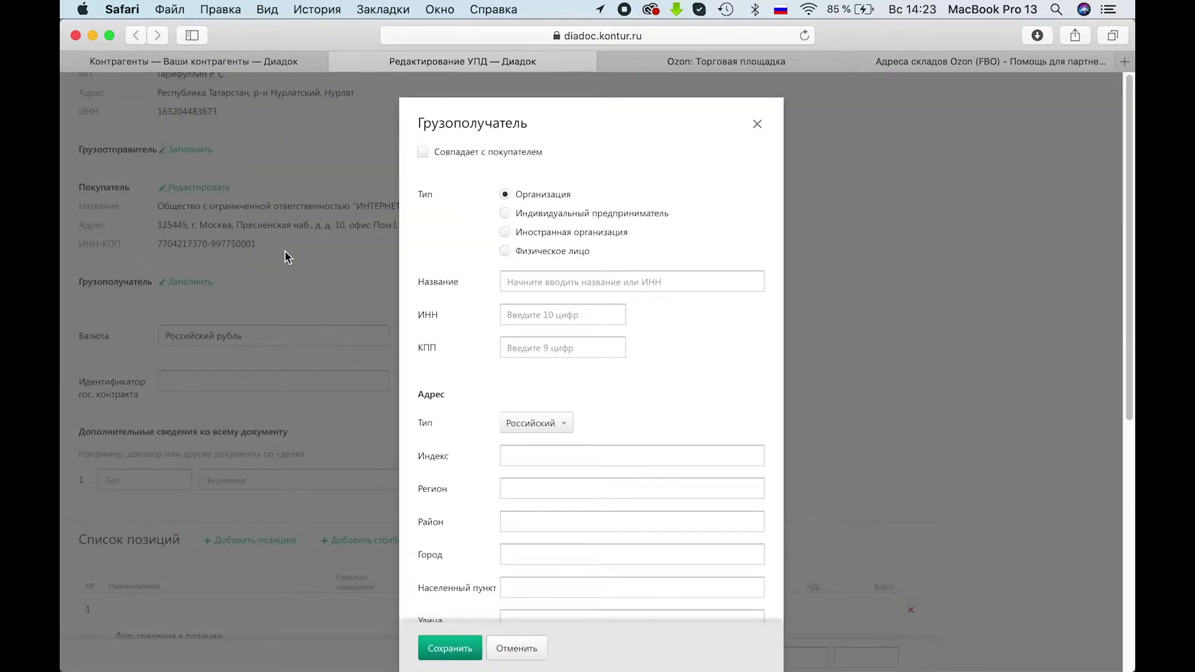
{"action": "left_click", "coordinate": [707, 61]}
{"action": "left_click", "coordinate": [371, 374]}
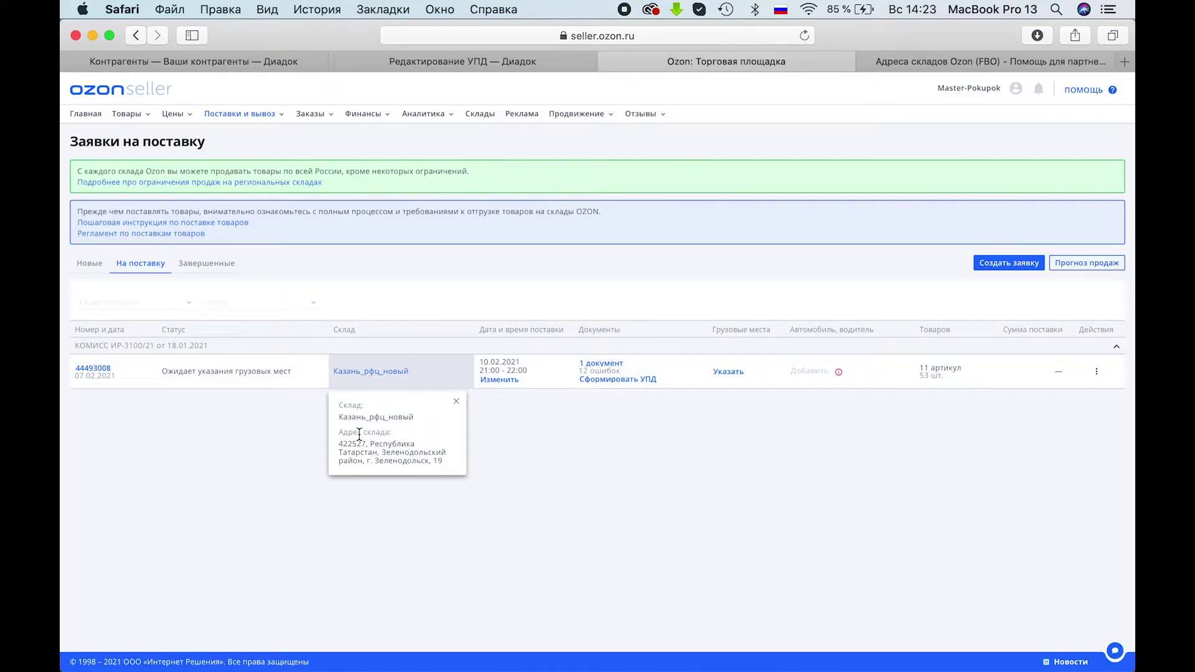
Copy the consignee name ООО «Озон Волга» from Ozon's warehouse address page into the consignee's name in Diadoc.
{"action": "left_click", "coordinate": [918, 61]}
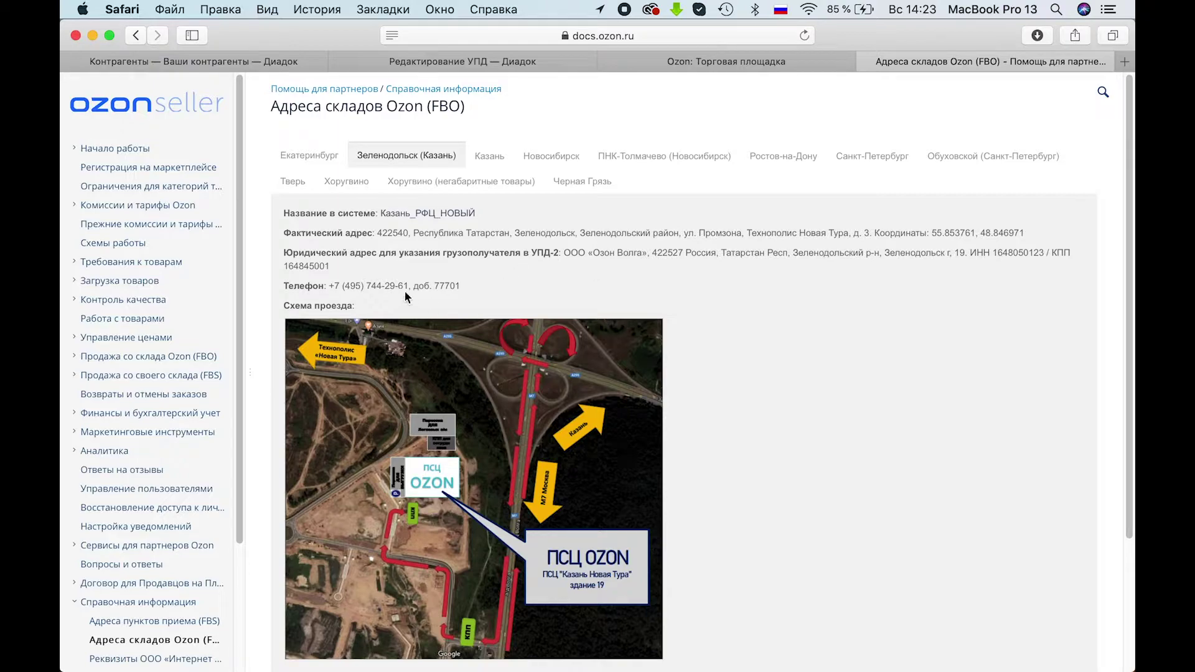
{"action": "left_click_drag", "start_coordinate": [564, 254], "coordinate": [647, 258]}
{"action": "key", "text": "super+c"}
{"action": "left_click", "coordinate": [444, 65]}
{"action": "left_click", "coordinate": [540, 283]}
{"action": "key", "text": "super+v"}
Copy the company's INN from the Ozon warehouse address page into the consignee's INN.
{"action": "left_click", "coordinate": [737, 59]}
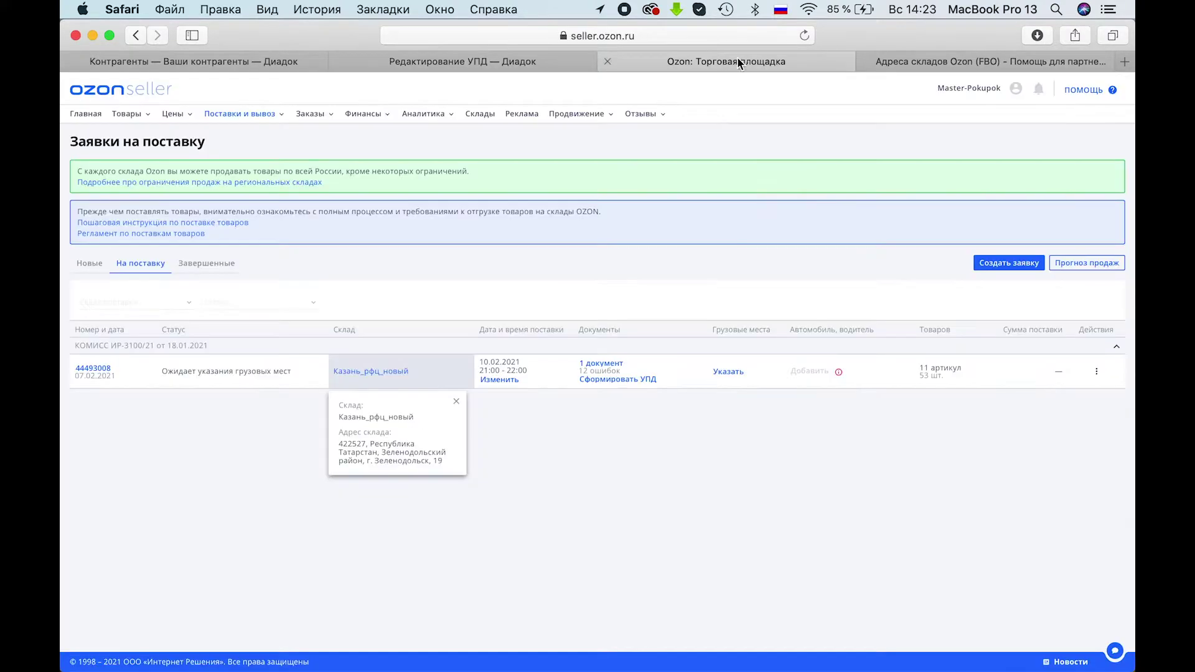
{"action": "left_click", "coordinate": [913, 63]}
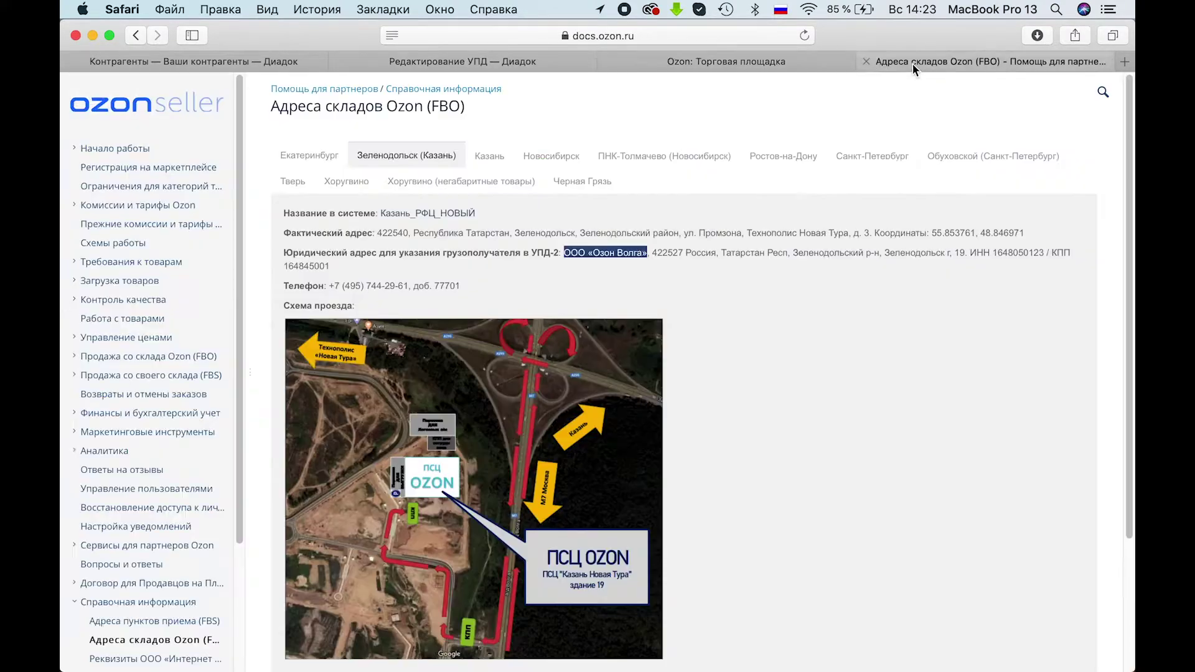
{"action": "double_click", "coordinate": [1018, 252]}
{"action": "left_click", "coordinate": [501, 66]}
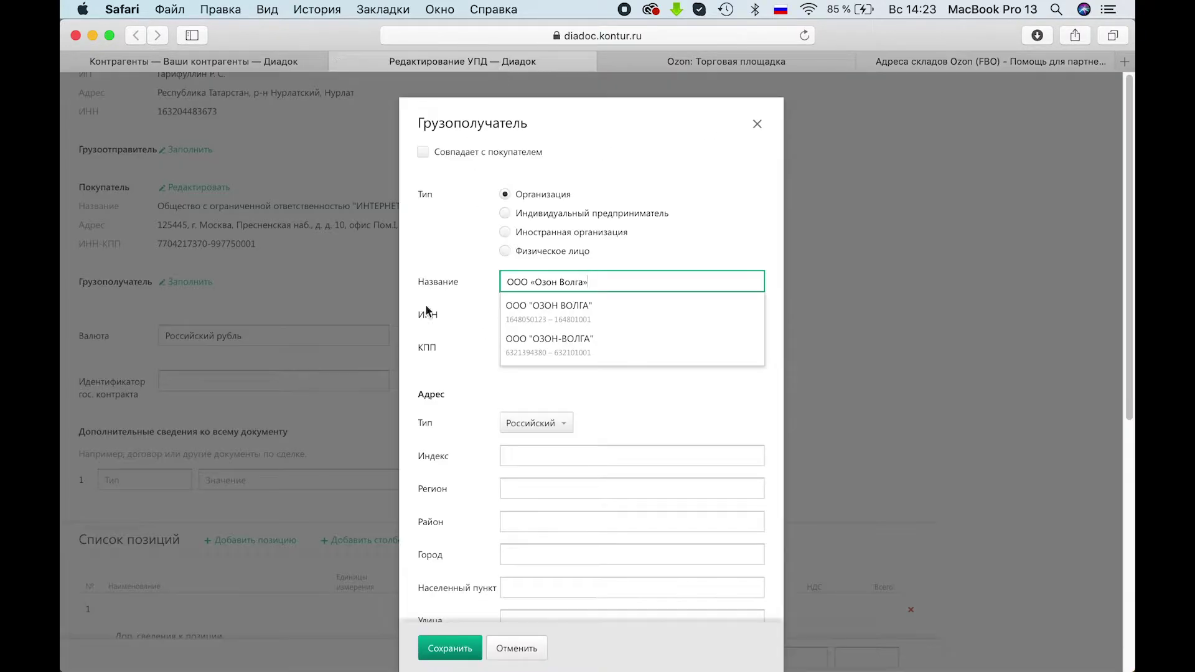
{"action": "left_click", "coordinate": [474, 313]}
{"action": "left_click", "coordinate": [529, 321]}
{"action": "key", "text": "super+v"}
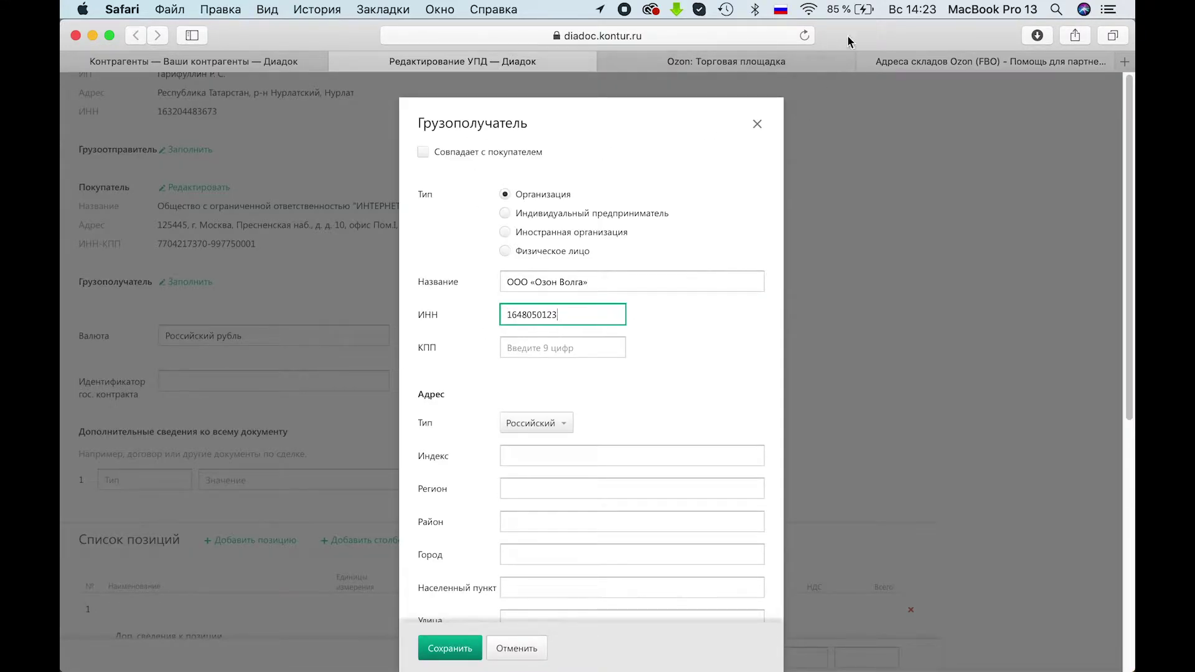
Copy the company's KPP from the Ozon warehouse address page into the consignee's KPP.
{"action": "left_click", "coordinate": [903, 62]}
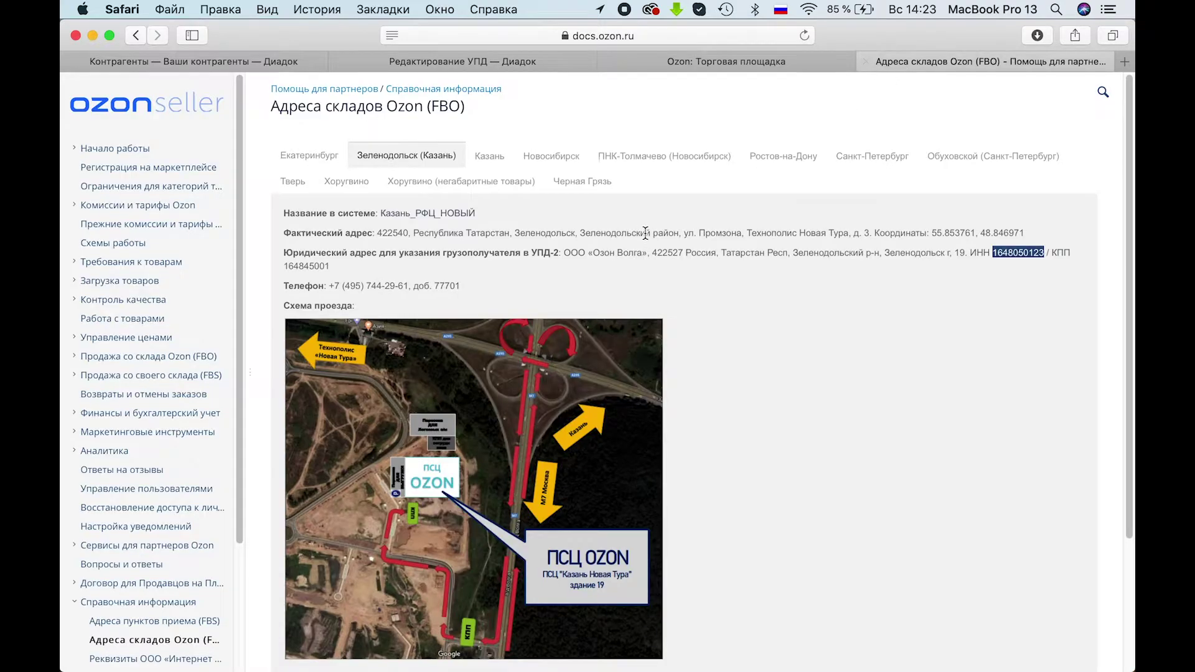
{"action": "double_click", "coordinate": [308, 265]}
{"action": "key", "text": "super+c"}
{"action": "left_click", "coordinate": [492, 62]}
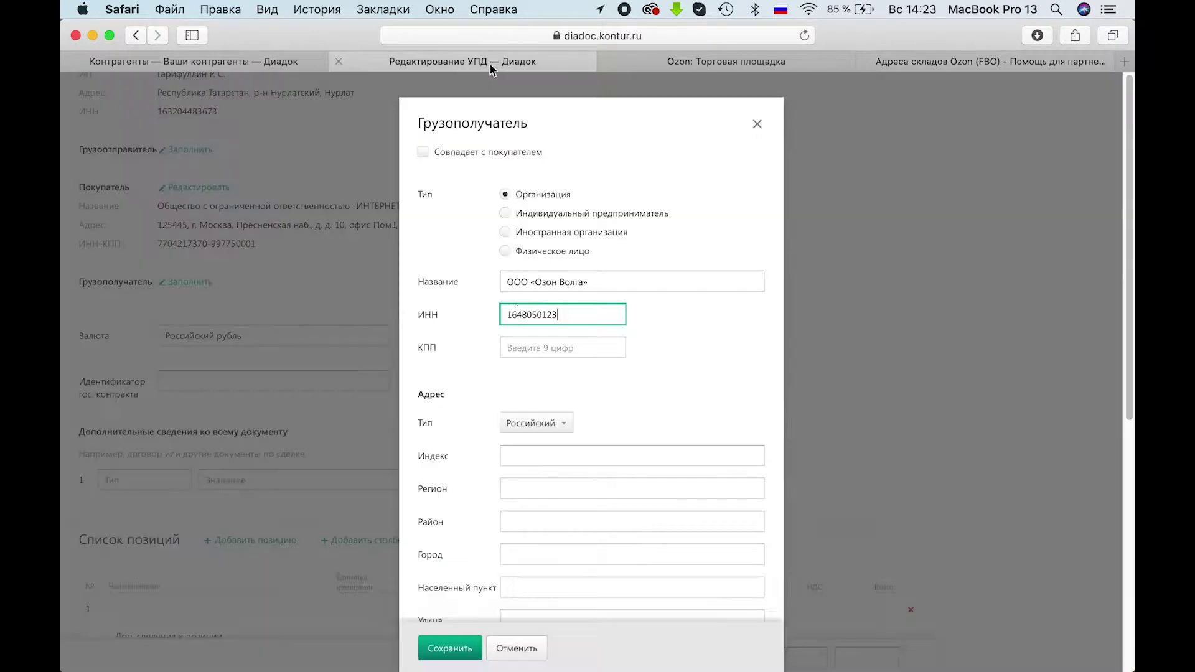
{"action": "left_click", "coordinate": [532, 348]}
{"action": "key", "text": "super+v"}
{"action": "left_click", "coordinate": [468, 387]}
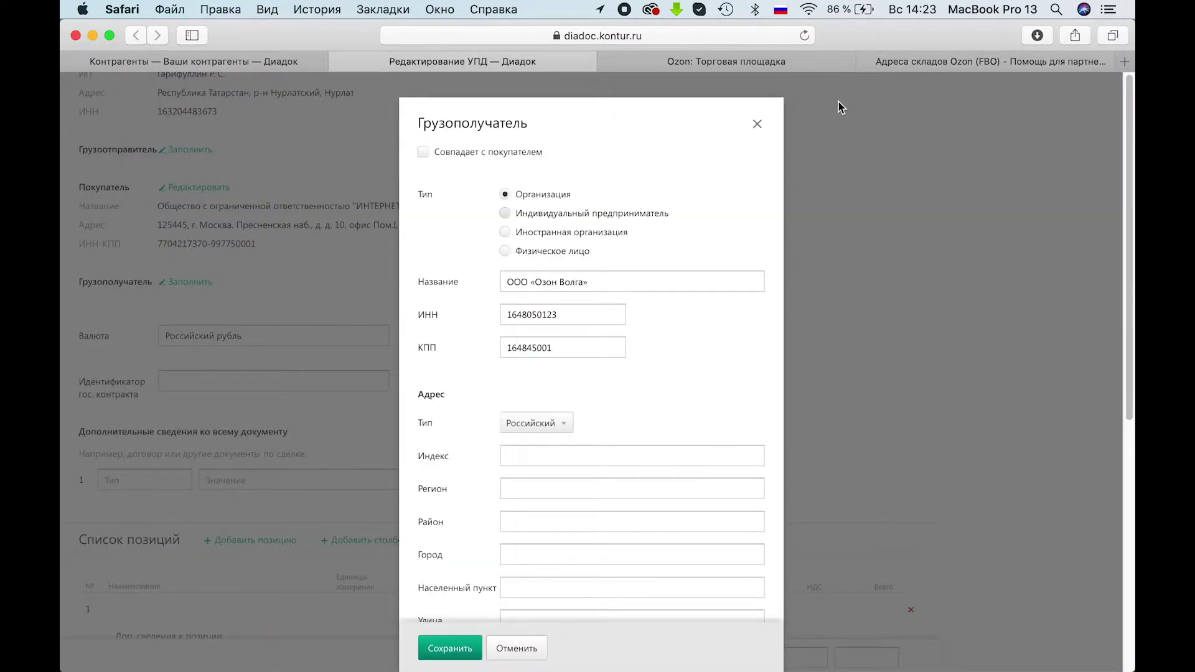
Copy the postcode of the legal address from the Ozon page into the consignee's address and let the region fill in.
{"action": "left_click", "coordinate": [996, 62]}
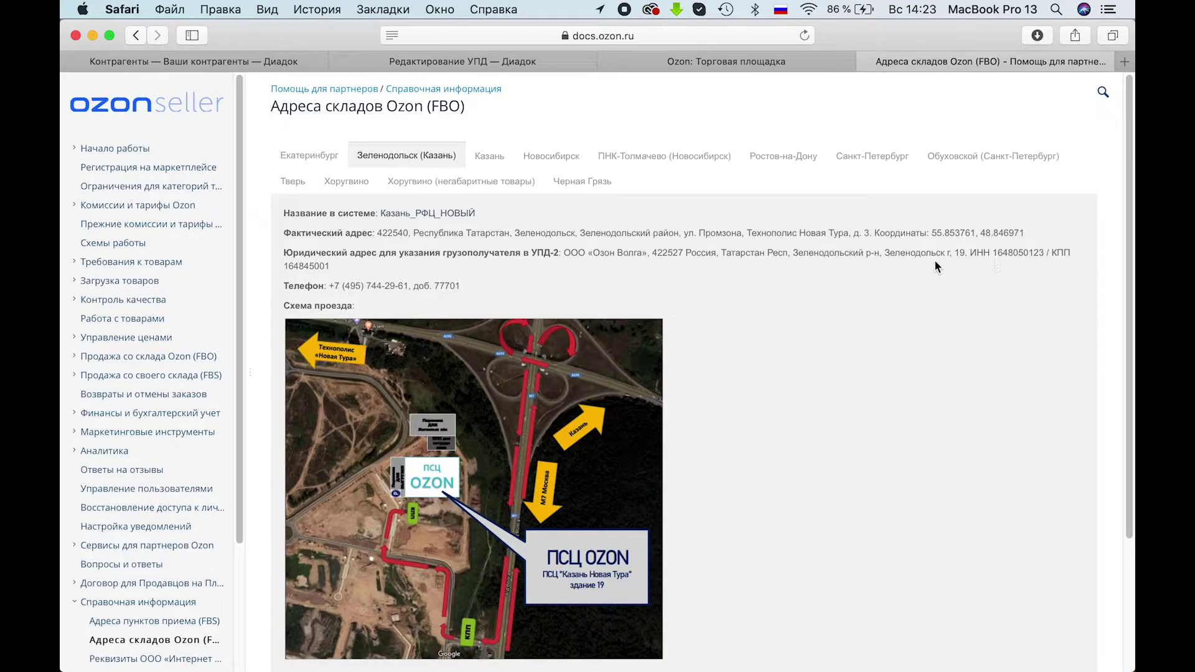
{"action": "double_click", "coordinate": [669, 251]}
{"action": "left_click", "coordinate": [503, 61]}
{"action": "left_click", "coordinate": [538, 457]}
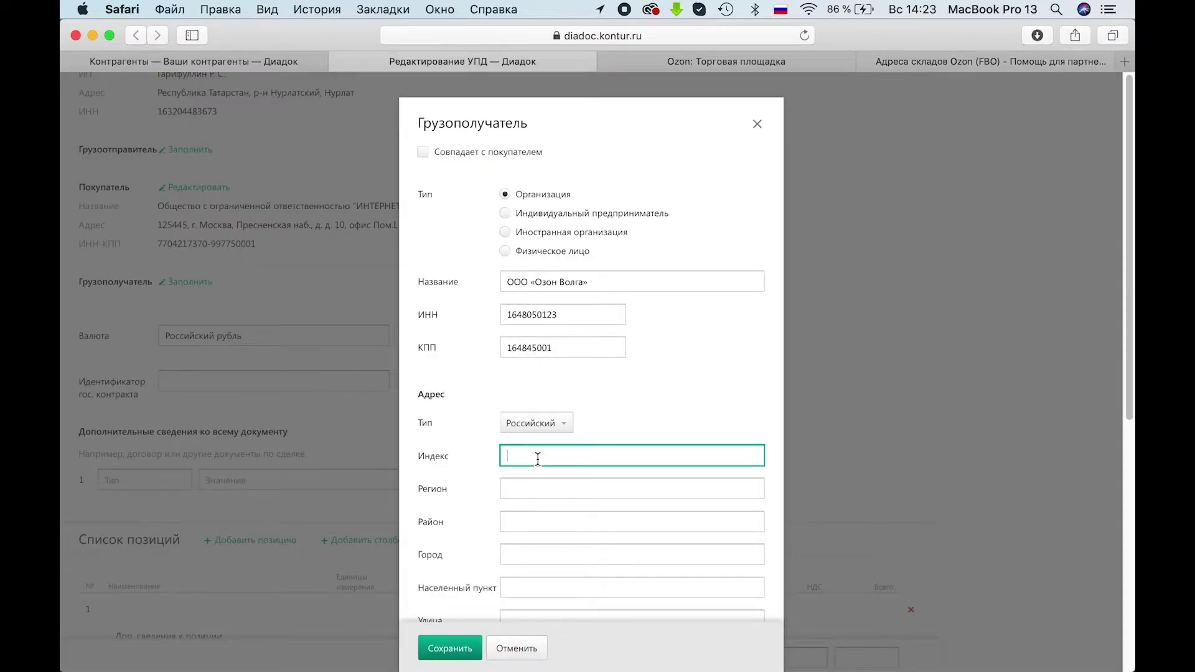
{"action": "left_click", "coordinate": [661, 382]}
Complete the consignee's address with the city and building number of the legal address on the Ozon page, and save the consignee.
{"action": "scroll", "coordinate": [626, 401], "scroll_direction": "down", "scroll_amount": 5}
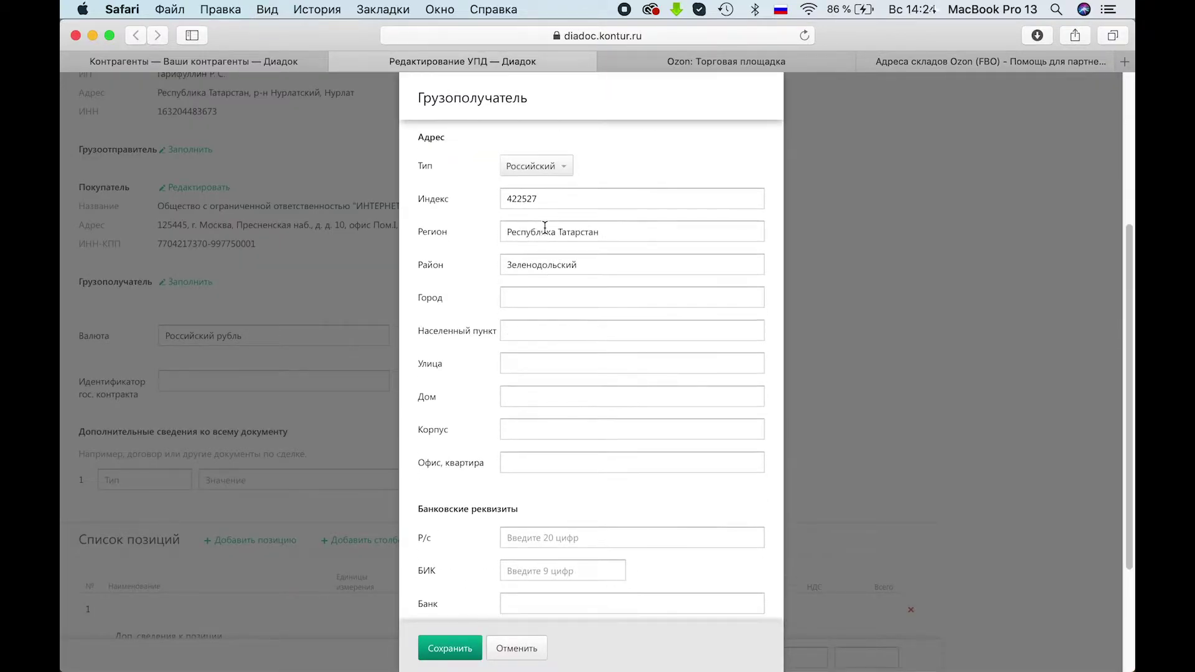
{"action": "left_click", "coordinate": [872, 61]}
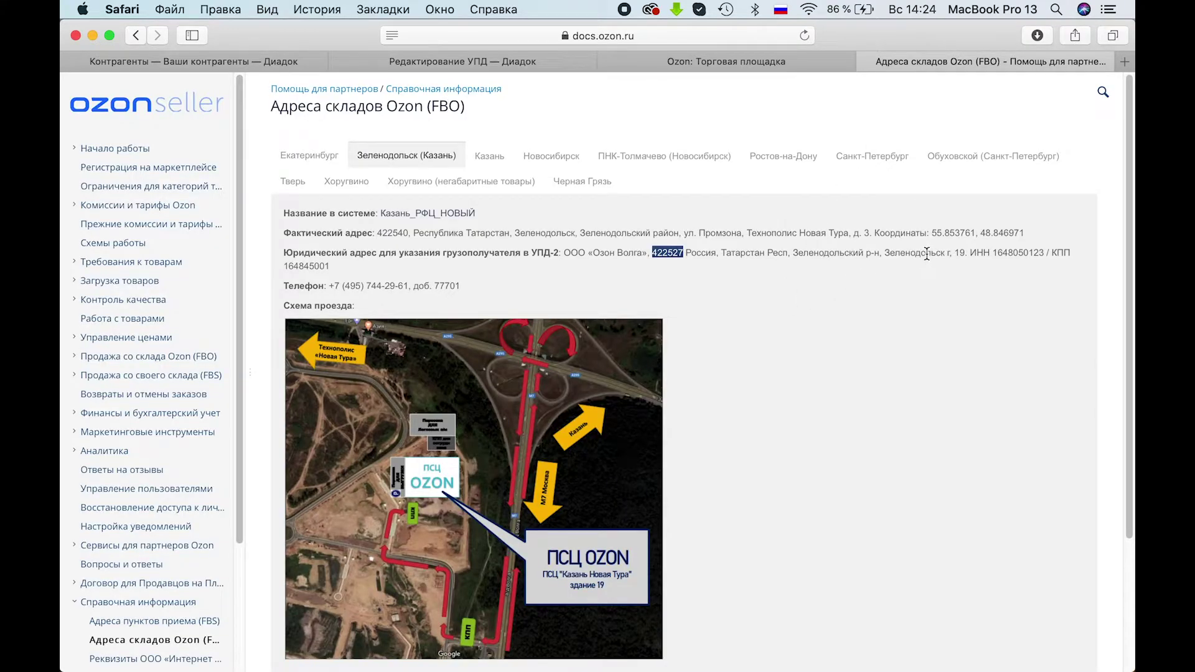
{"action": "double_click", "coordinate": [926, 252]}
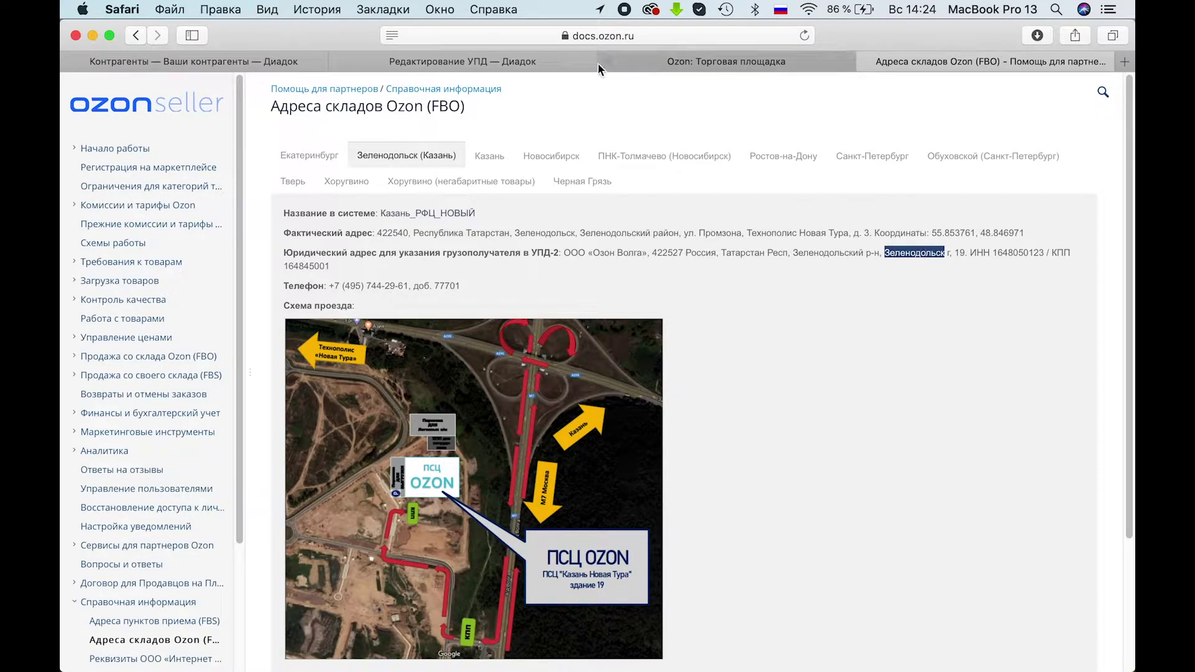
{"action": "left_click", "coordinate": [503, 61]}
{"action": "left_click", "coordinate": [510, 299]}
{"action": "key", "text": "super+v"}
{"action": "left_click", "coordinate": [528, 395]}
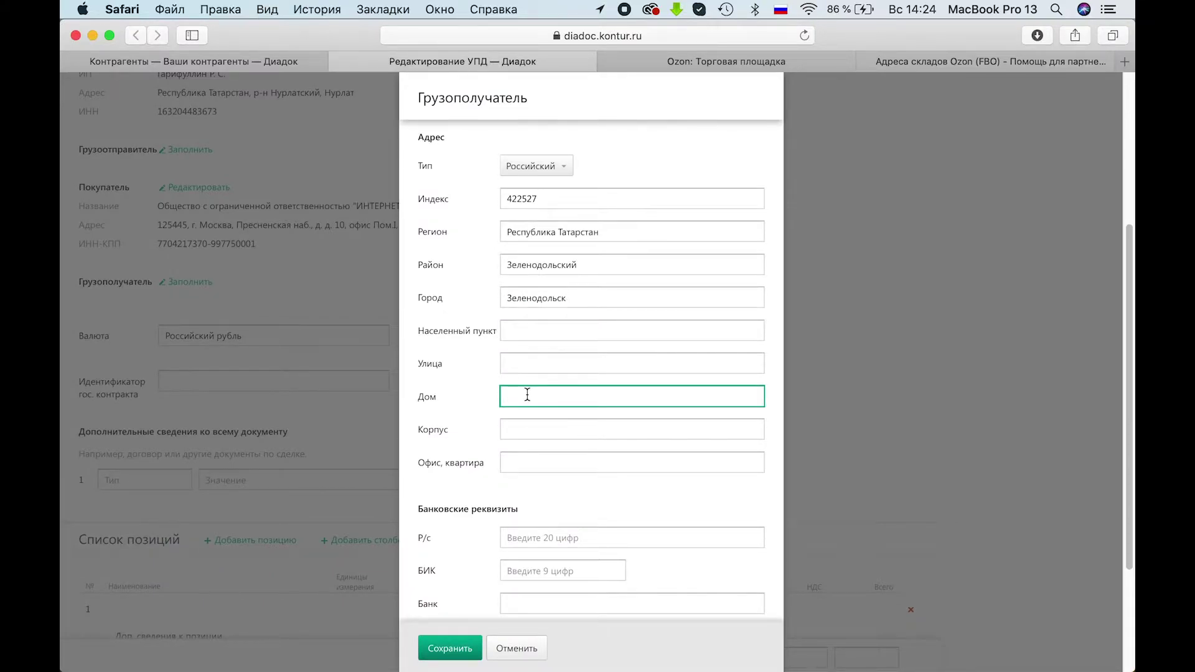
{"action": "type", "text": "19"}
{"action": "left_click", "coordinate": [449, 650]}
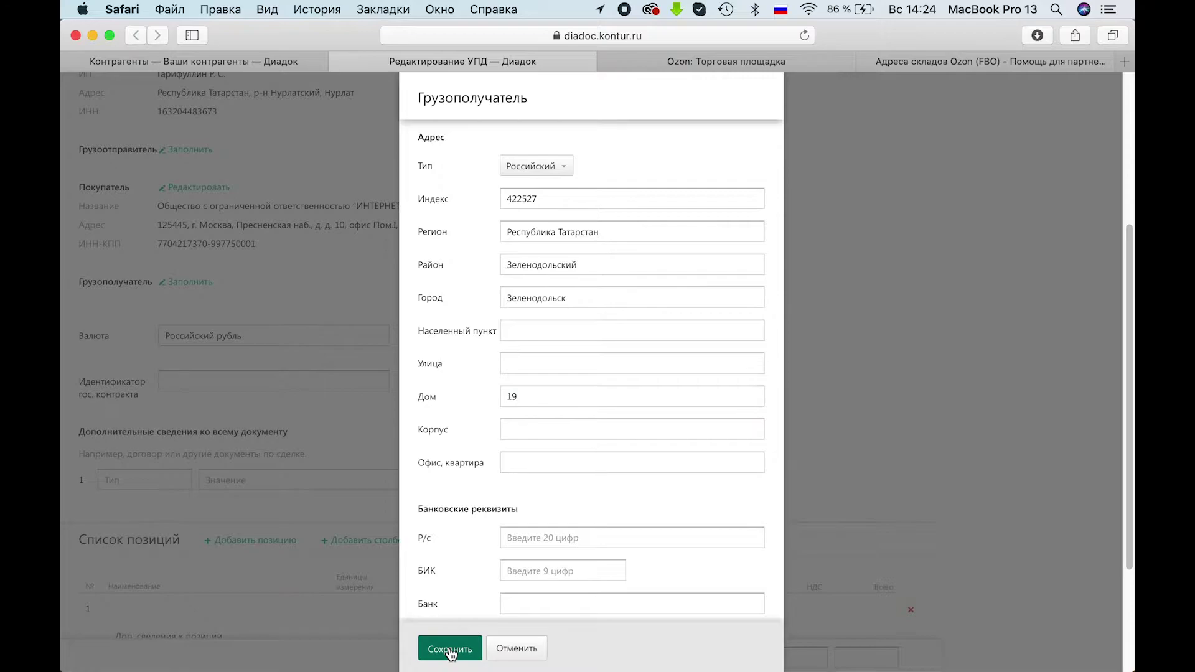
Add document-wide information of type «номер заказа» with the supply request number copied from Ozon Seller.
{"action": "scroll", "coordinate": [312, 528], "scroll_direction": "down", "scroll_amount": 5}
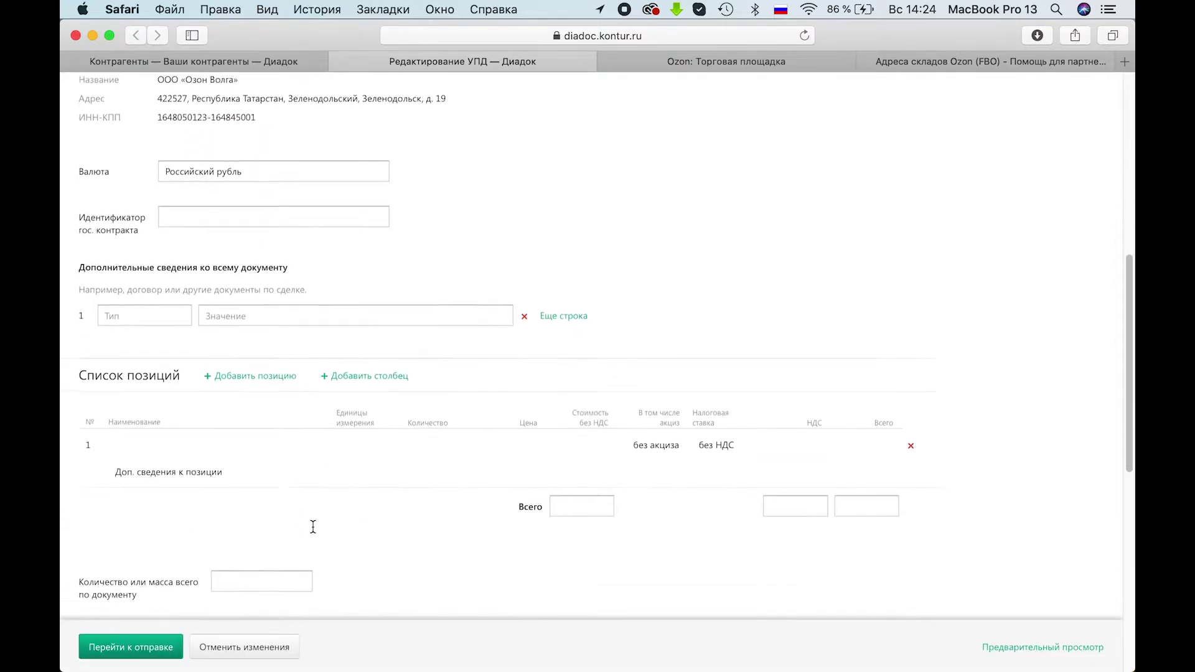
{"action": "left_click", "coordinate": [143, 303]}
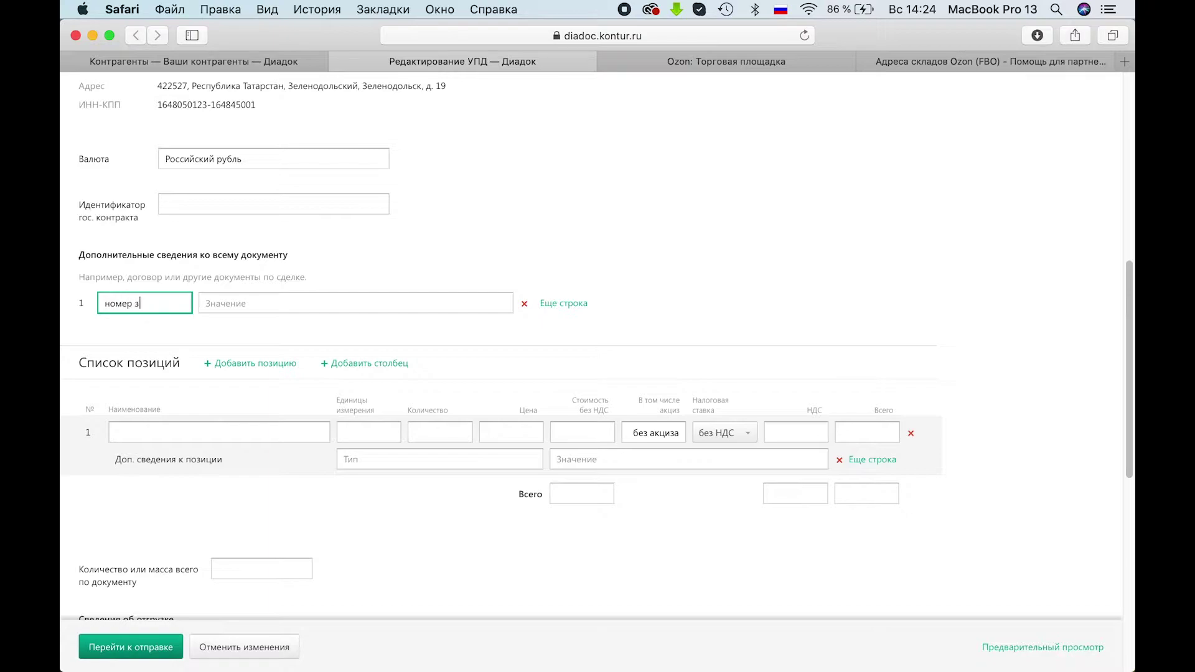
{"action": "left_click", "coordinate": [215, 309]}
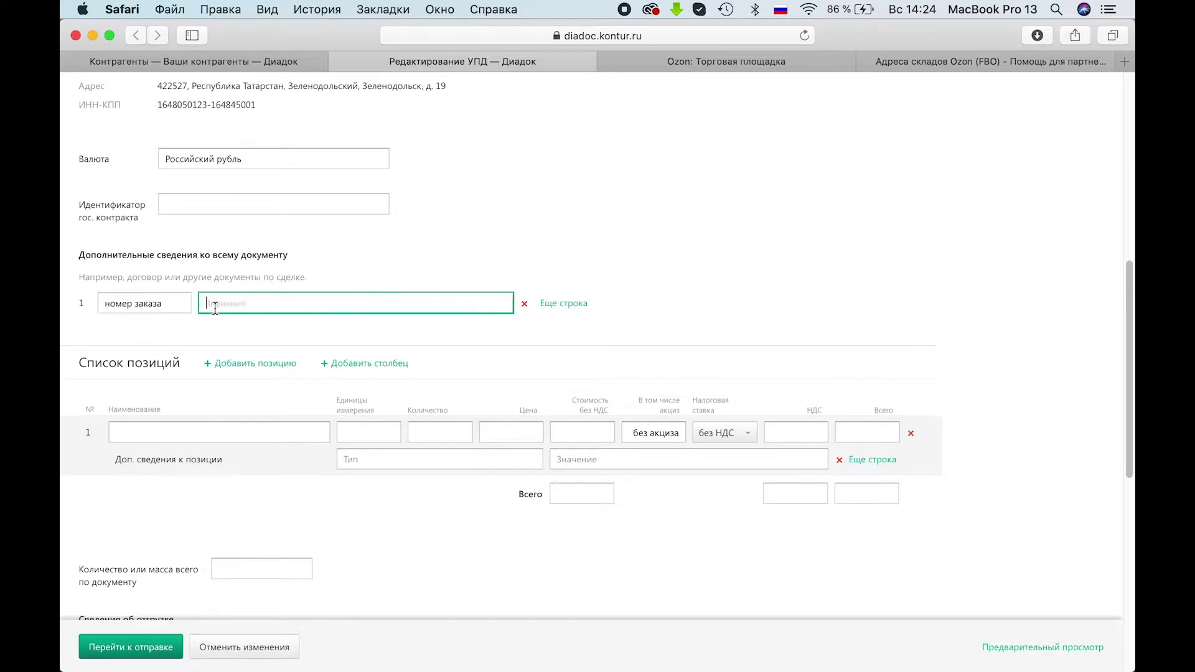
{"action": "left_click", "coordinate": [726, 61]}
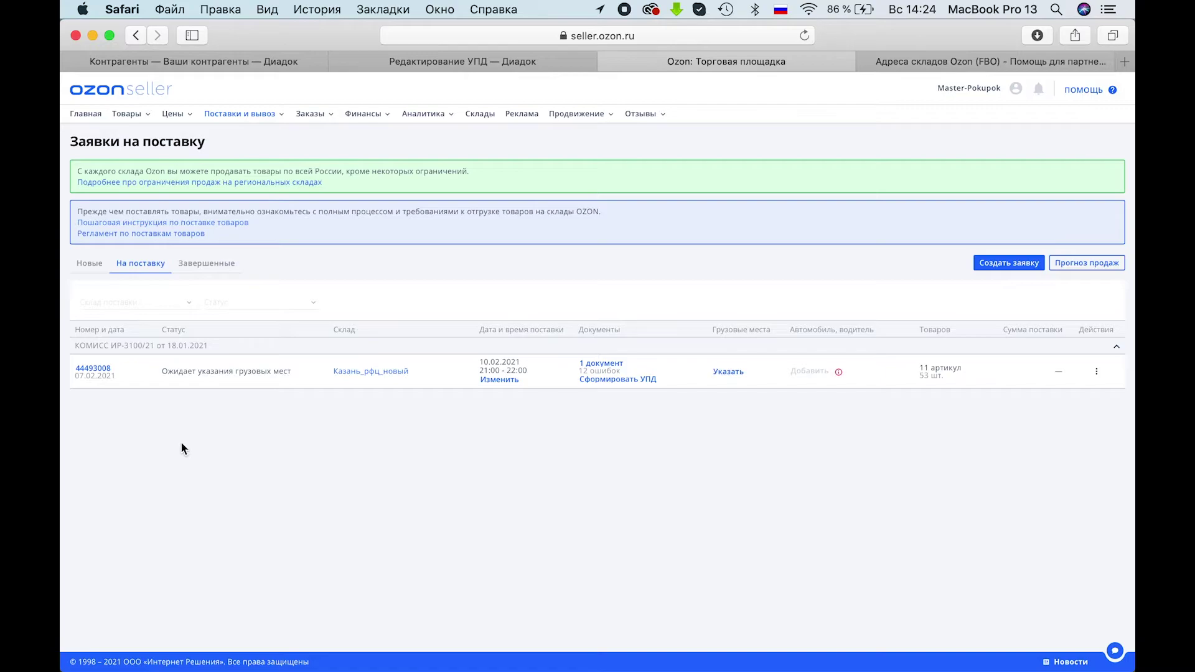
{"action": "left_click_drag", "start_coordinate": [125, 366], "coordinate": [76, 371]}
{"action": "left_click", "coordinate": [421, 56]}
{"action": "key", "text": "super+v"}
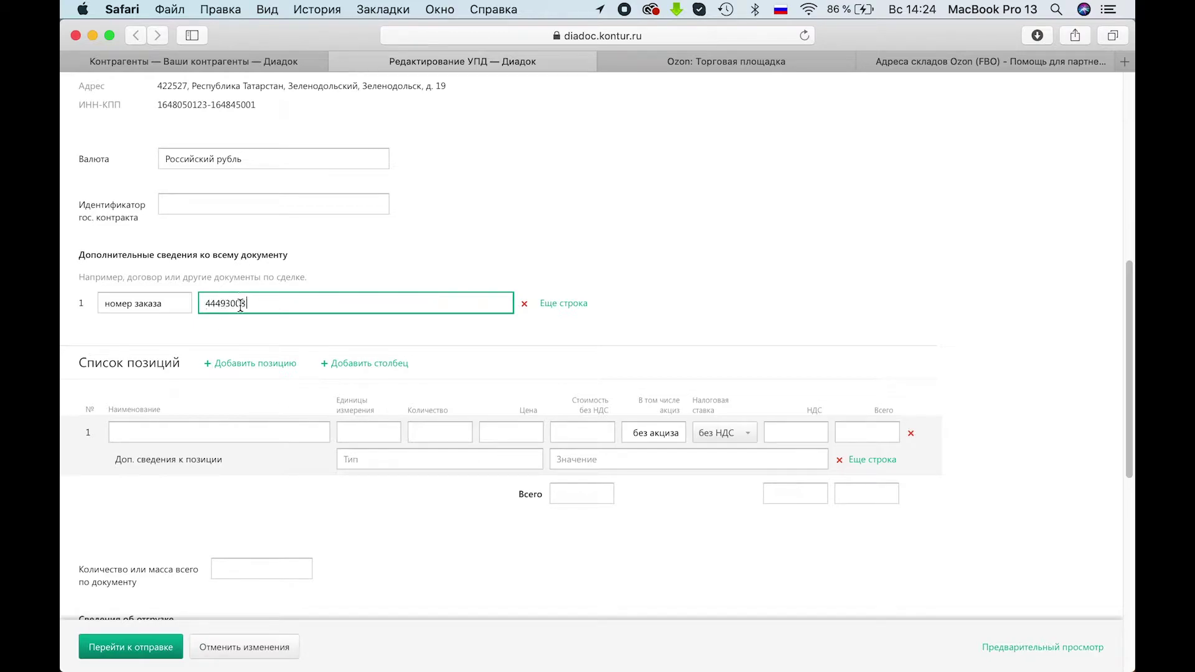
Download the XLS file of the supply request from Ozon Seller and open 2021-02-07T00_00_00-2.xlsx in Excel.
{"action": "scroll", "coordinate": [208, 354], "scroll_direction": "down", "scroll_amount": 3}
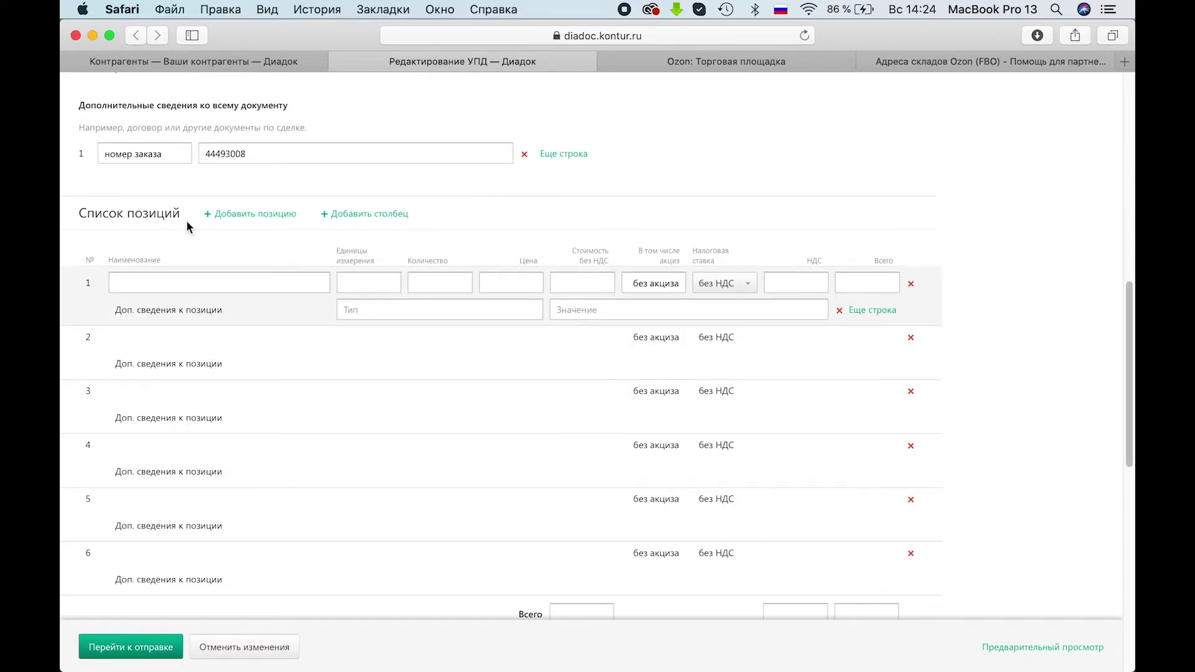
{"action": "left_click", "coordinate": [741, 61]}
{"action": "left_click", "coordinate": [1098, 375]}
{"action": "left_click", "coordinate": [1090, 403]}
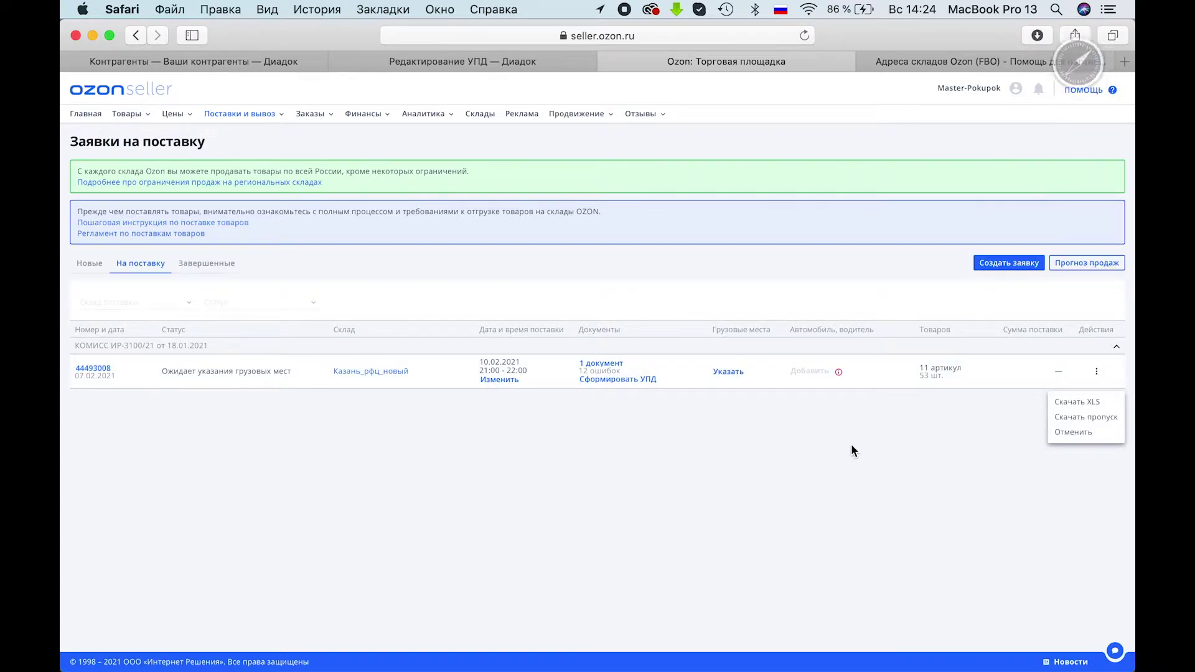
{"action": "left_click", "coordinate": [1035, 39]}
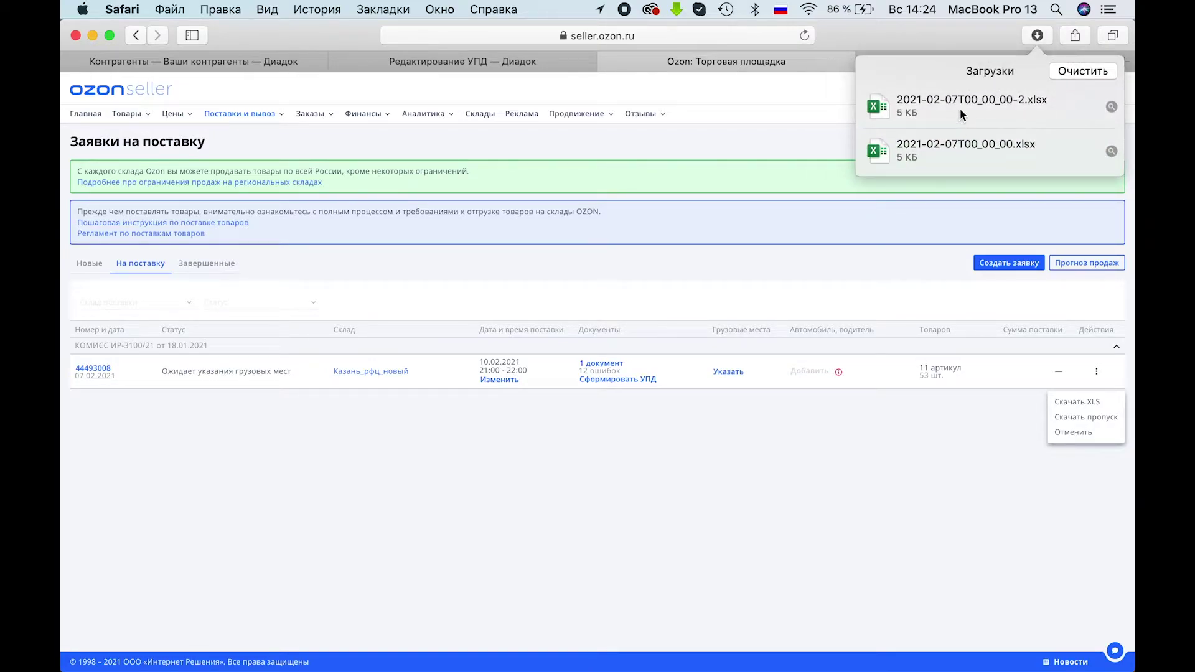
{"action": "left_click", "coordinate": [961, 109]}
{"action": "double_click", "coordinate": [951, 111]}
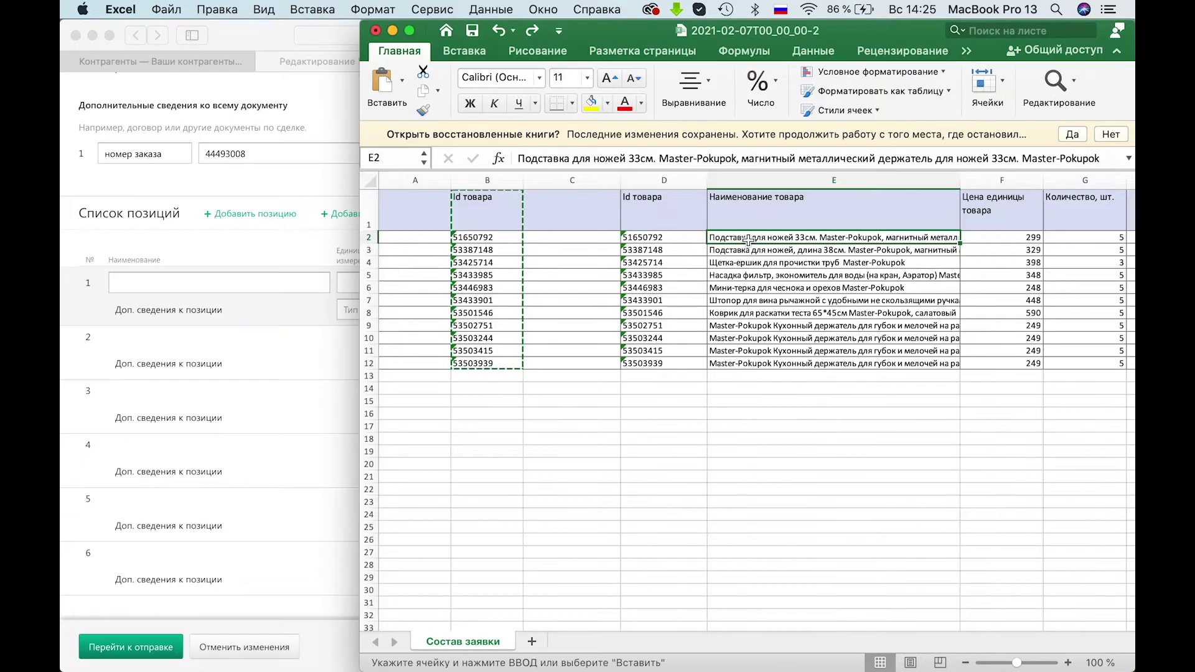
Copy the name of the 33 cm knife stand from the Excel file into position 1 in Diadoc, with unit «шт».
{"action": "left_click", "coordinate": [262, 279]}
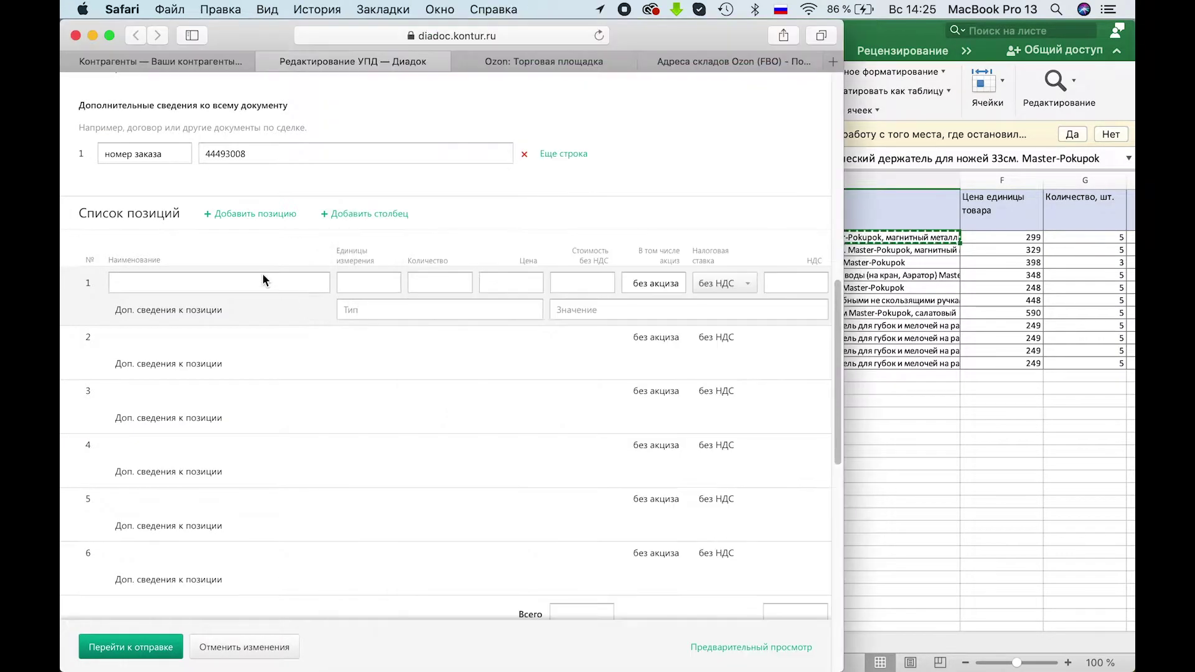
{"action": "left_click", "coordinate": [265, 285]}
{"action": "key", "text": "cmd+v"}
{"action": "left_click", "coordinate": [374, 282]}
{"action": "type", "text": "шт"}
Set the quantity of position 1 to 5 and its price to 299.
{"action": "left_click", "coordinate": [459, 283]}
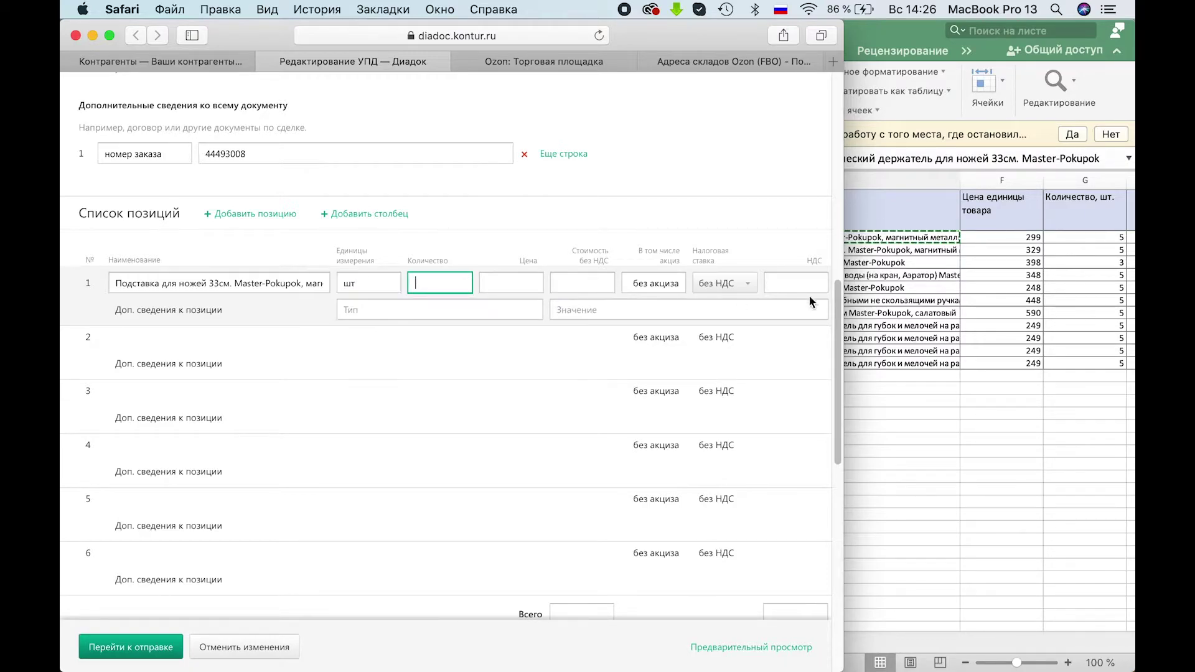
{"action": "type", "text": "5"}
{"action": "left_click", "coordinate": [504, 276]}
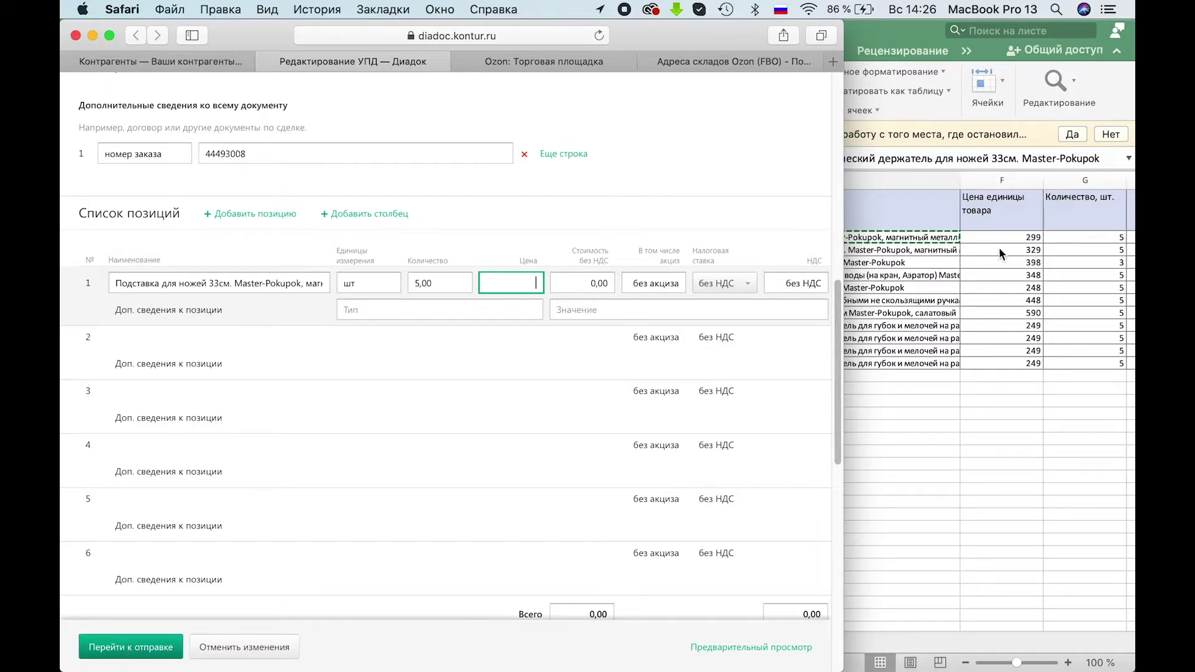
{"action": "type", "text": "299"}
{"action": "left_click", "coordinate": [733, 303]}
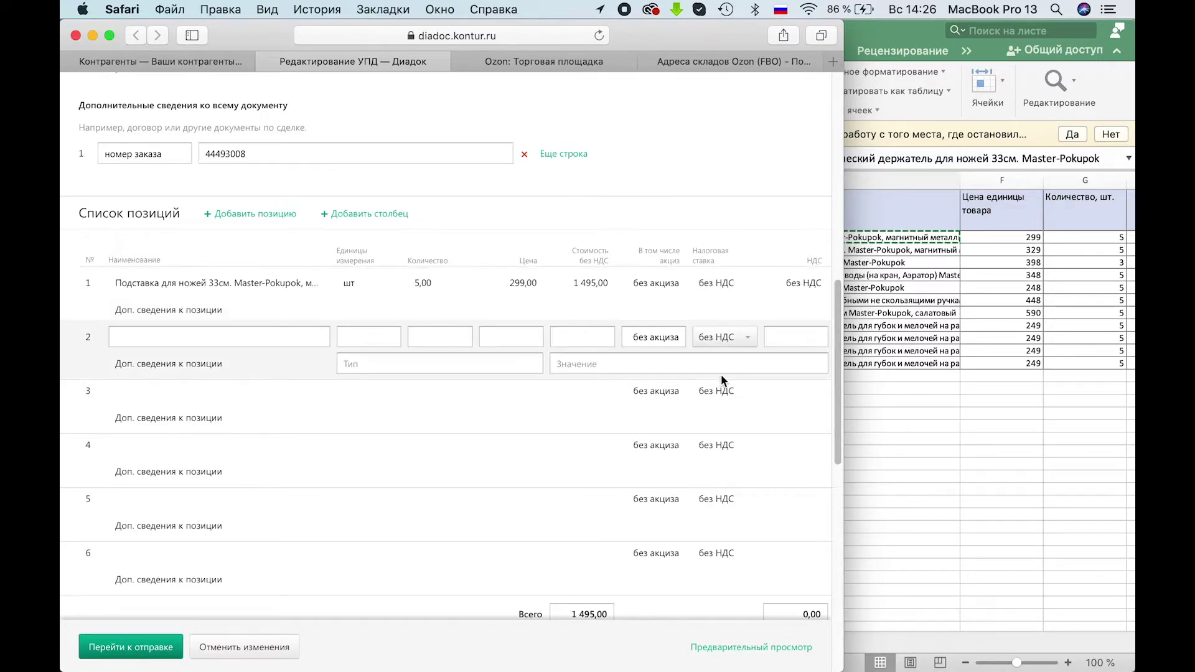
Copy the knife stand's product Id from the Excel file into the additional information value of position 1.
{"action": "left_click", "coordinate": [594, 309]}
{"action": "left_click", "coordinate": [877, 381]}
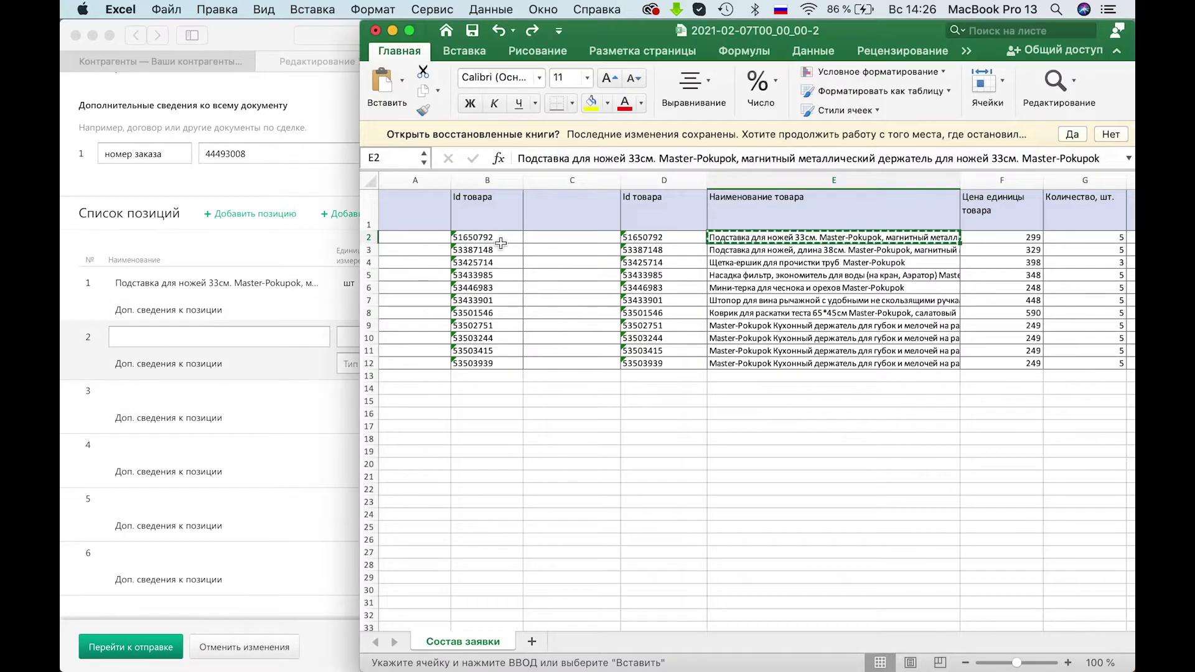
{"action": "left_click", "coordinate": [478, 243]}
{"action": "left_click", "coordinate": [642, 241]}
{"action": "key", "text": "super+c"}
{"action": "left_click", "coordinate": [350, 330]}
{"action": "left_click", "coordinate": [573, 312]}
{"action": "key", "text": "super+v"}
Set the type of position 1's additional information to «id товара».
{"action": "left_click", "coordinate": [506, 308]}
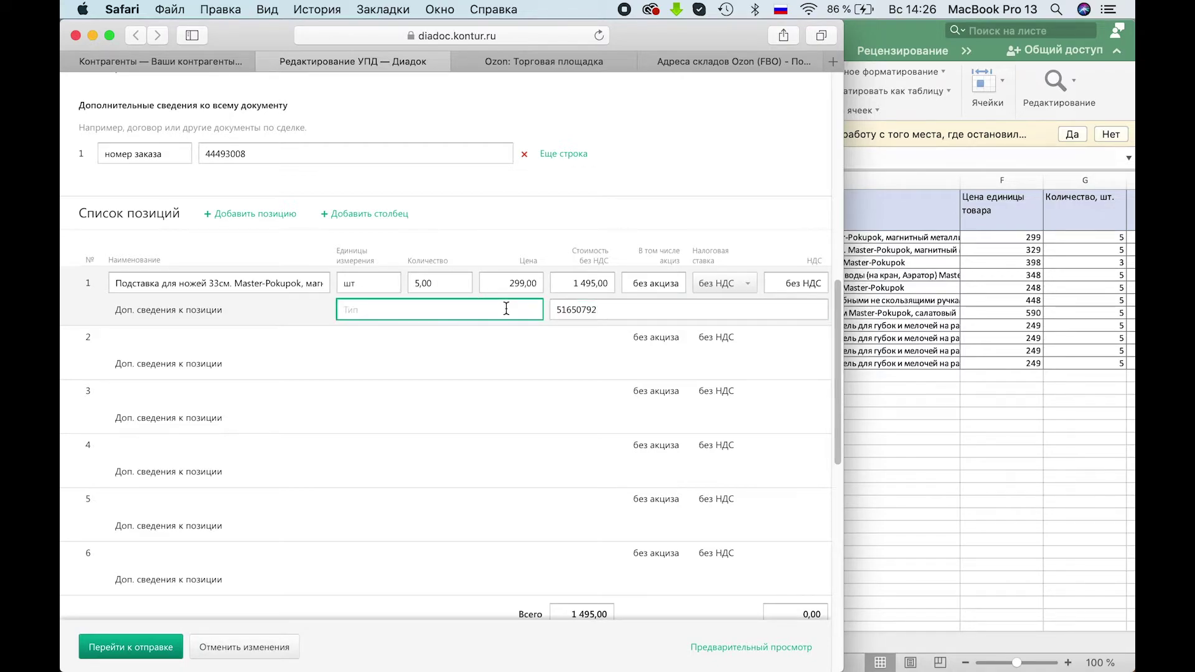
{"action": "type", "text": "id"}
{"action": "key", "text": "ctrl+space"}
{"action": "type", "text": "то"}
{"action": "left_click", "coordinate": [247, 351]}
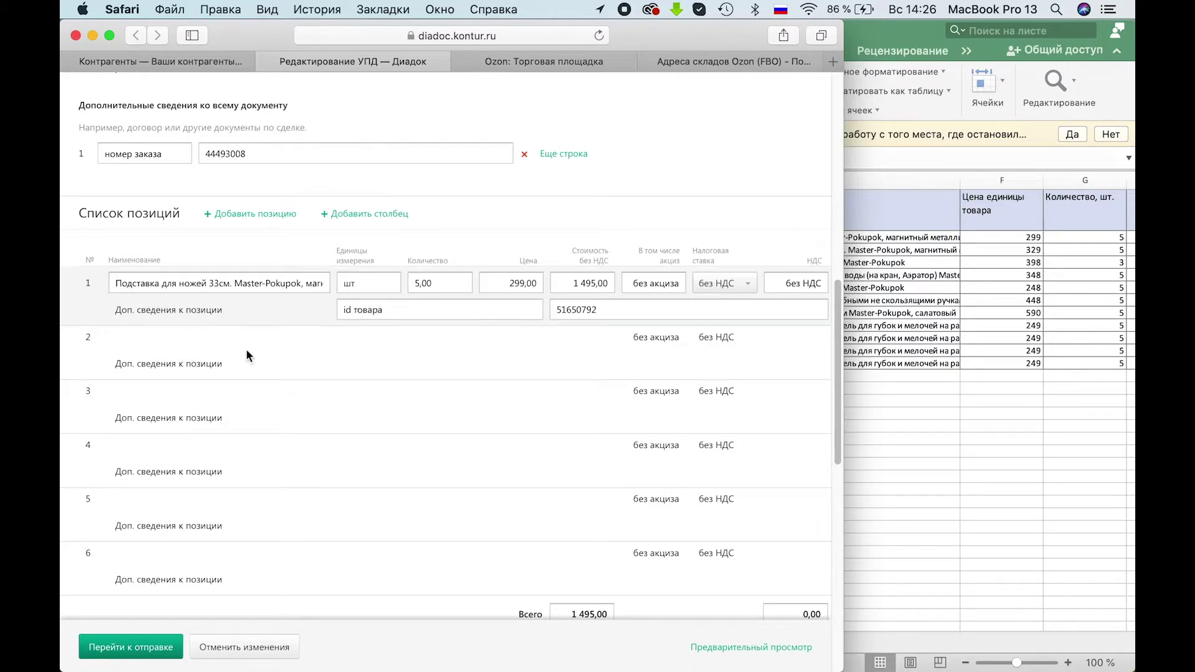
Enlarge the Safari window so that the item list is shown at full width.
{"action": "left_click", "coordinate": [233, 333]}
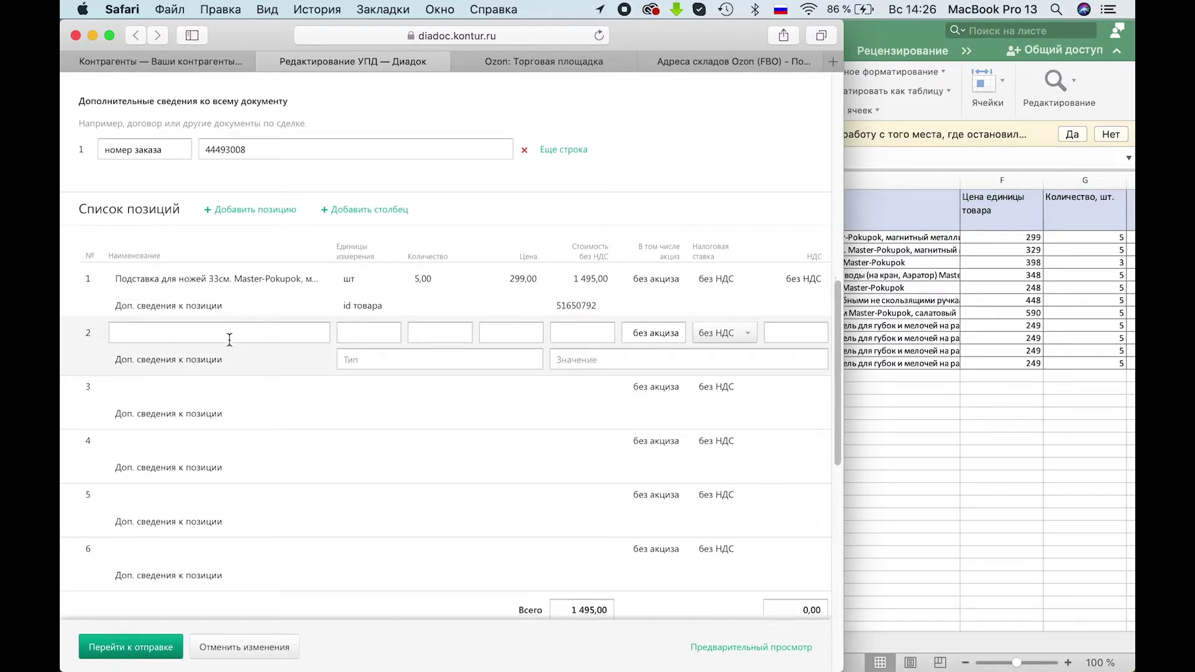
{"action": "scroll", "coordinate": [230, 339], "scroll_direction": "down", "scroll_amount": 3}
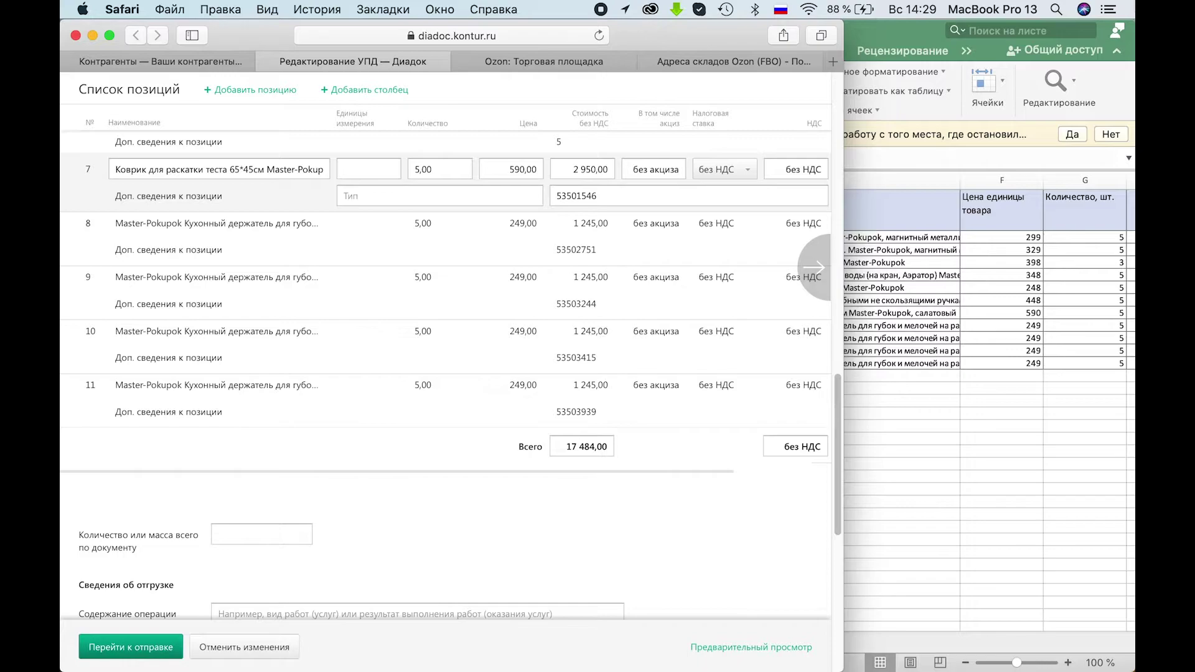
{"action": "left_click_drag", "start_coordinate": [844, 21], "coordinate": [1132, 4]}
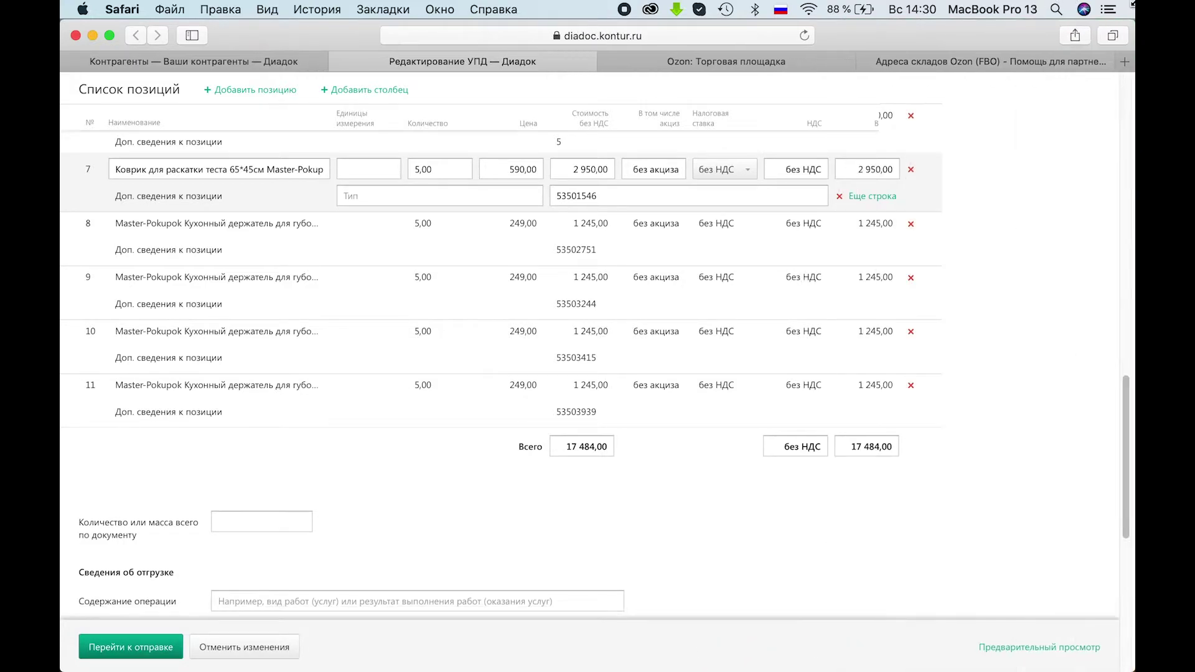
{"action": "left_click", "coordinate": [205, 147]}
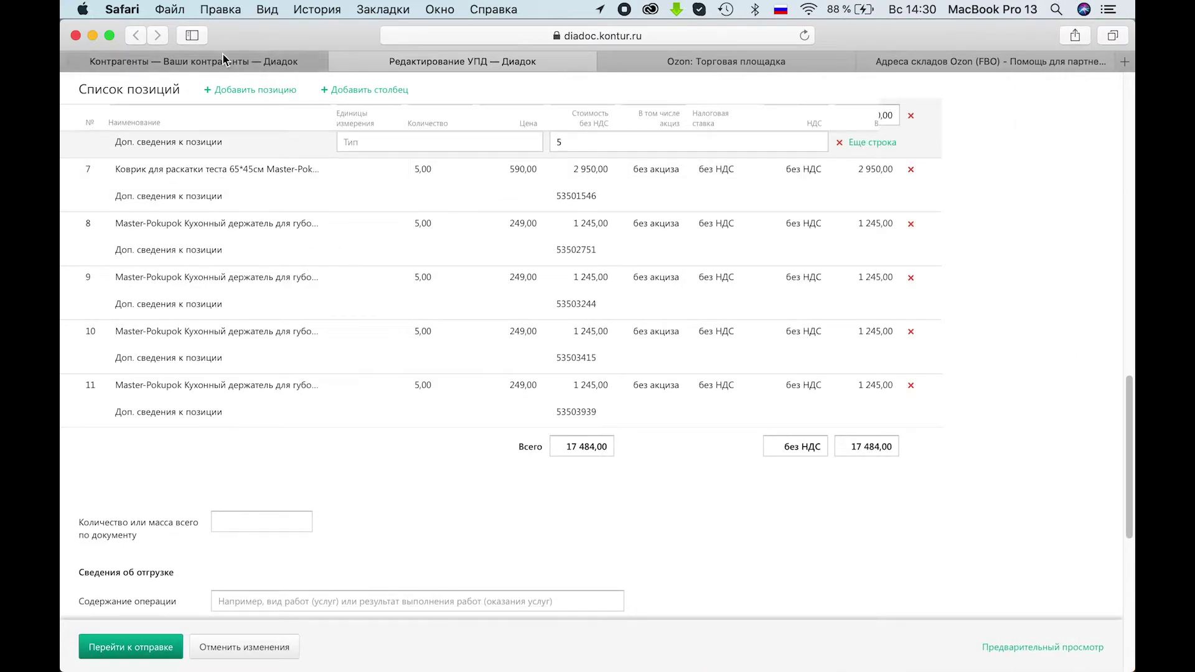
Look up the total item count in the Ozon Seller supply request and enter 53 as the document's total quantity.
{"action": "left_click", "coordinate": [681, 62]}
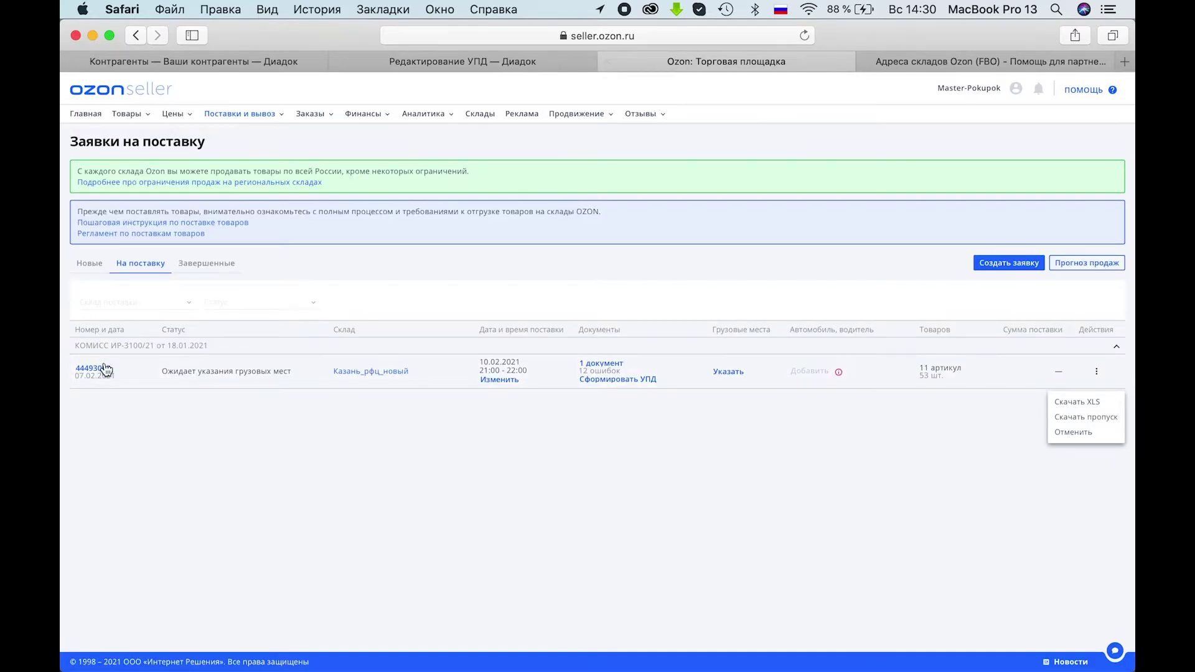
{"action": "left_click", "coordinate": [107, 368]}
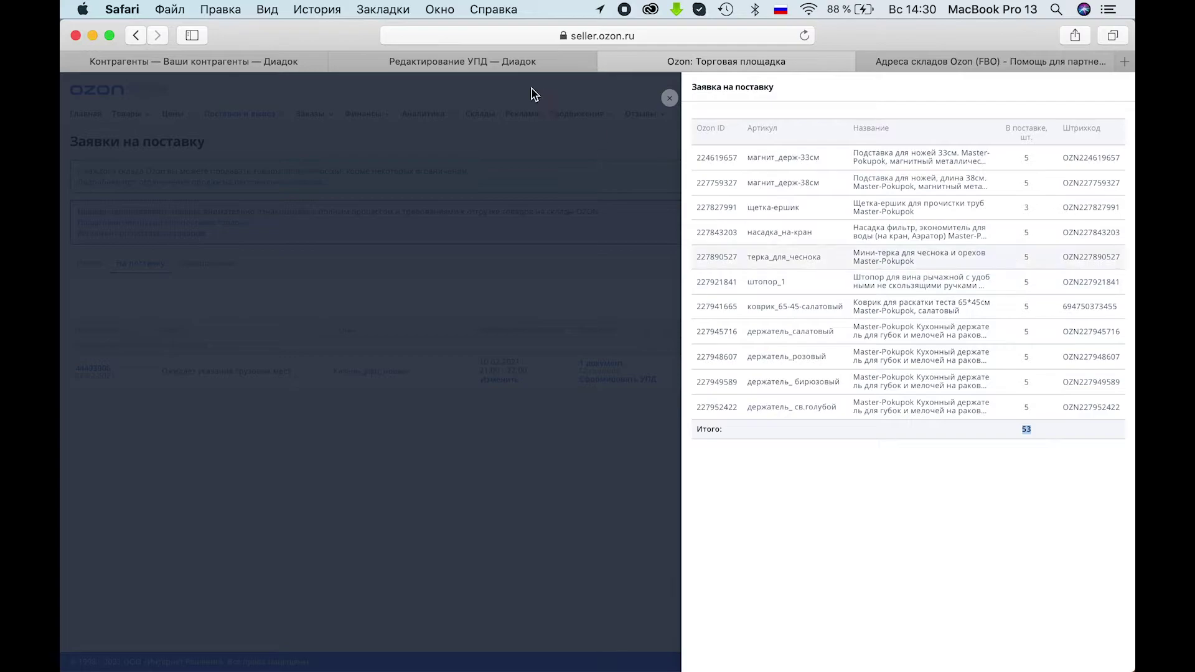
{"action": "left_click", "coordinate": [482, 64]}
{"action": "scroll", "coordinate": [240, 394], "scroll_direction": "down", "scroll_amount": 5}
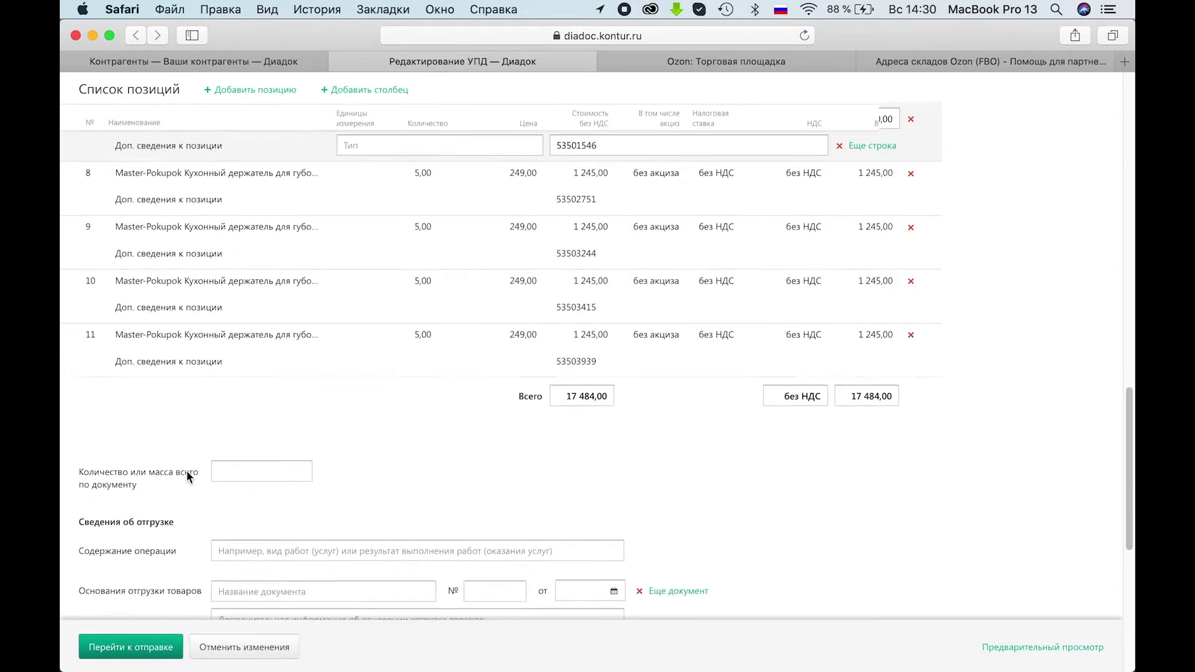
{"action": "left_click", "coordinate": [242, 378]}
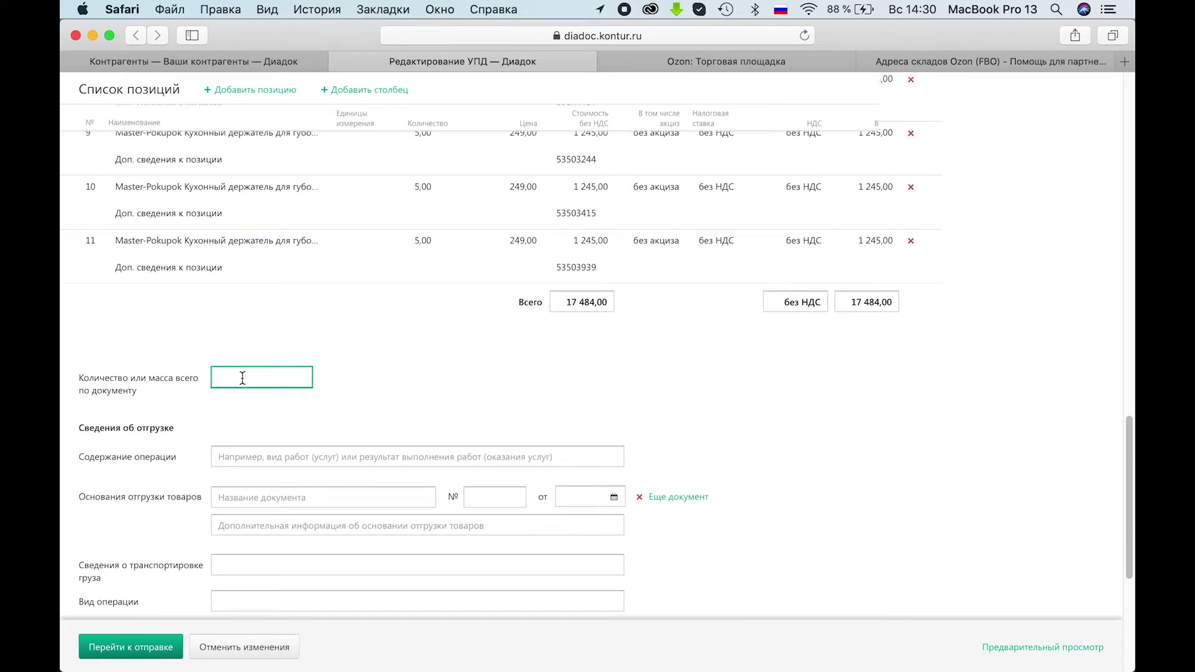
{"action": "left_click", "coordinate": [403, 394]}
Enter «товары переданы» as the content of the operation in the shipment details.
{"action": "scroll", "coordinate": [403, 394], "scroll_direction": "down", "scroll_amount": 5}
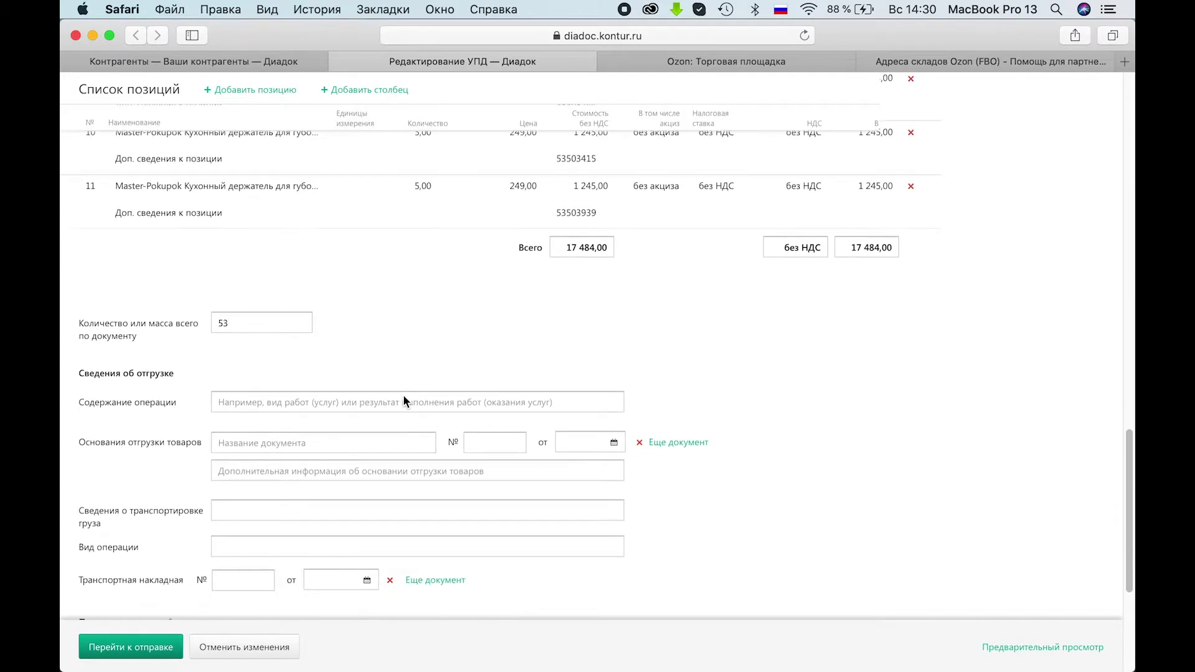
{"action": "left_click", "coordinate": [239, 311]}
{"action": "left_click", "coordinate": [243, 351]}
{"action": "left_click", "coordinate": [222, 310]}
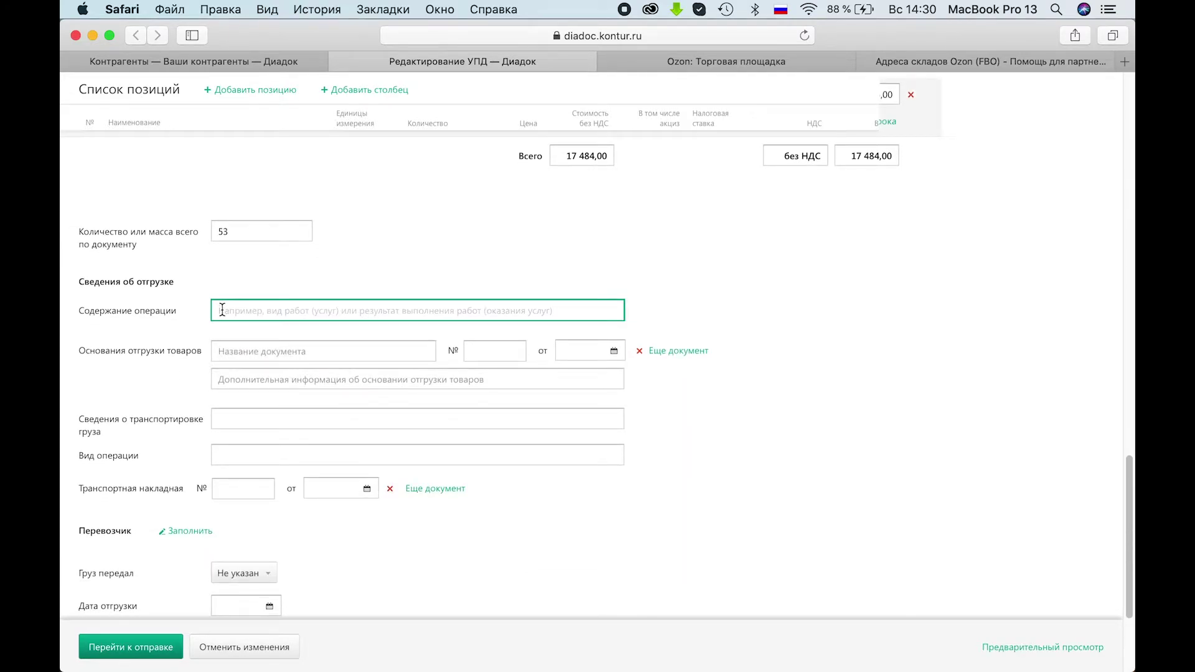
{"action": "type", "text": "товары переданы"}
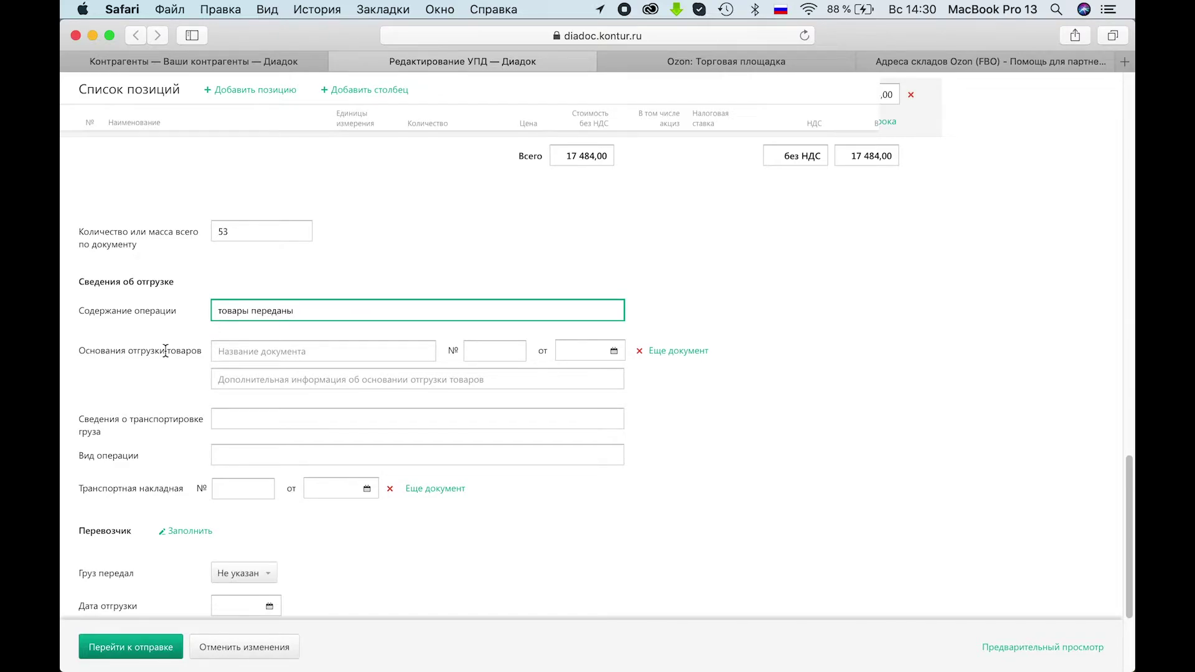
Name the basis for shipping the goods as the offer agreement for sellers on the Ozon platform («договор оферты для продавцов на платформе…»).
{"action": "left_click", "coordinate": [223, 352]}
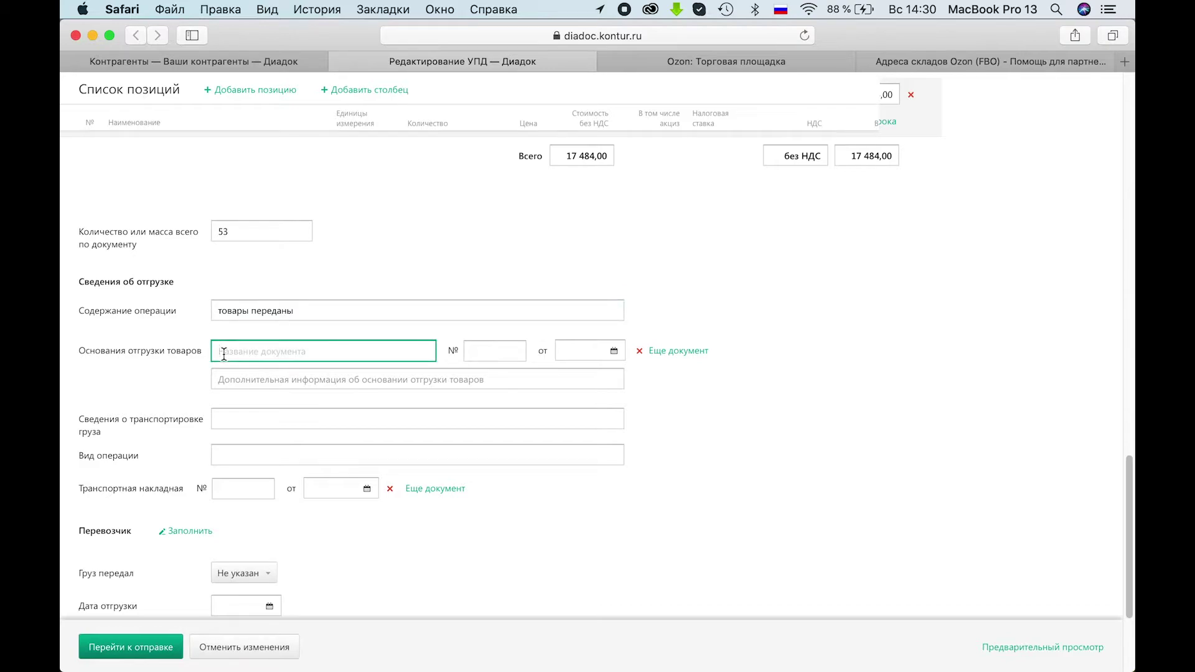
{"action": "key", "text": "super+v"}
{"action": "left_click_drag", "start_coordinate": [240, 358], "coordinate": [185, 352]}
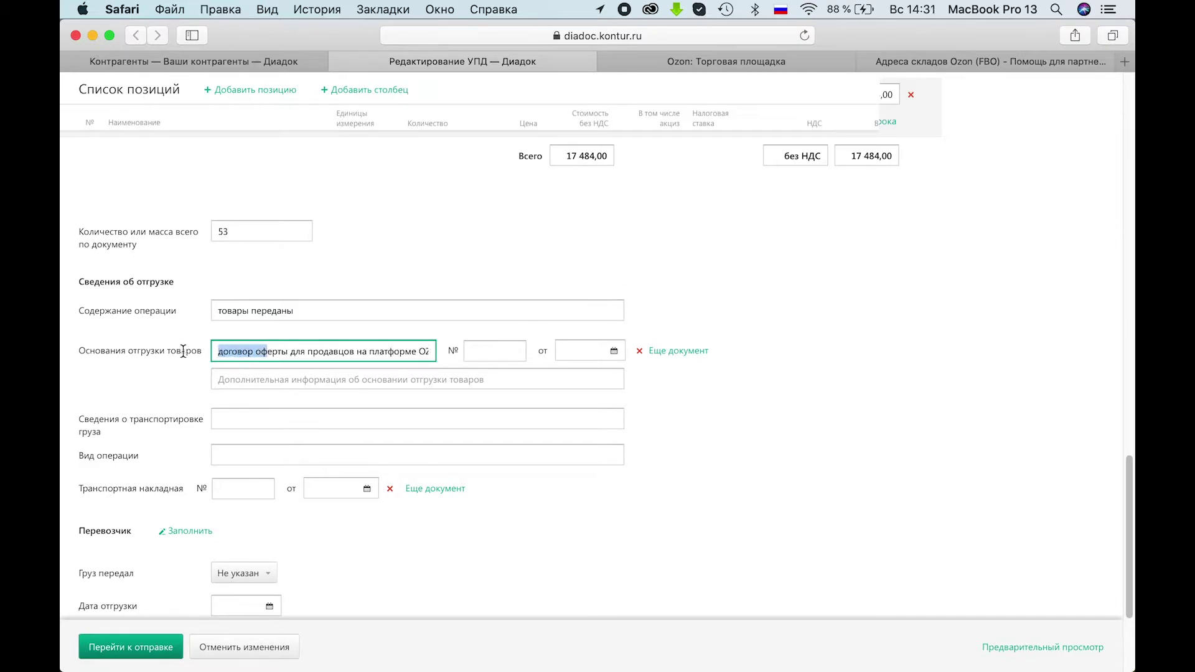
{"action": "left_click_drag", "start_coordinate": [292, 353], "coordinate": [455, 356]}
{"action": "left_click", "coordinate": [492, 323]}
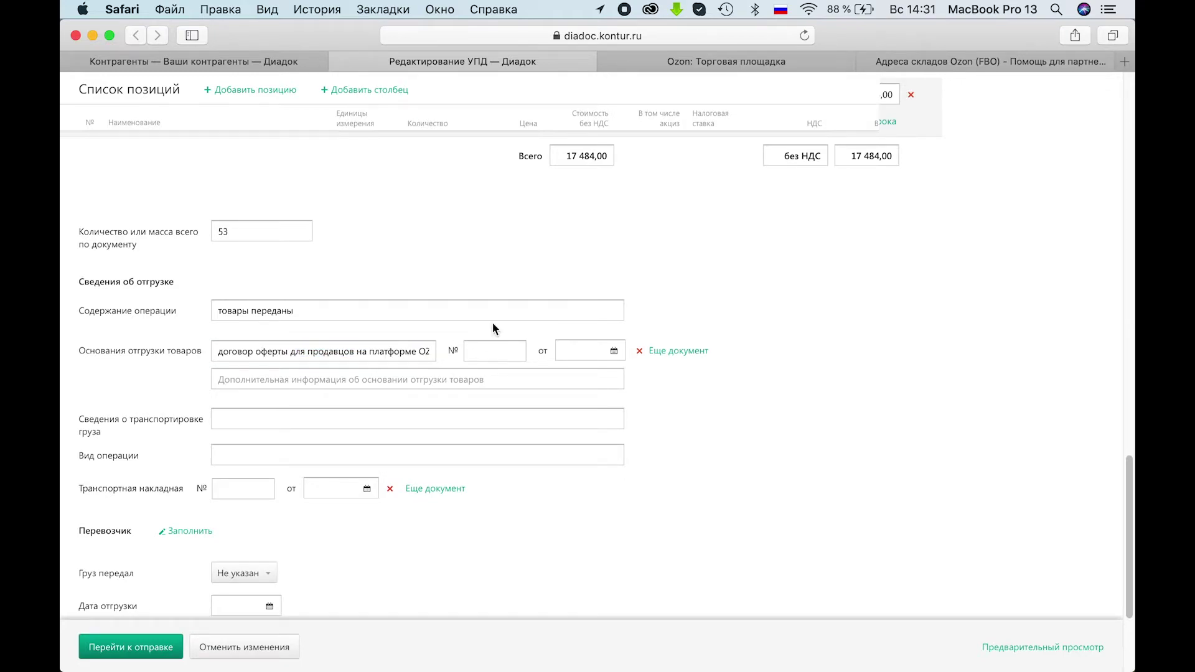
Open the list of the company's contracts in the Ozon Seller account settings.
{"action": "left_click", "coordinate": [490, 346]}
{"action": "left_click", "coordinate": [574, 349]}
{"action": "left_click", "coordinate": [685, 58]}
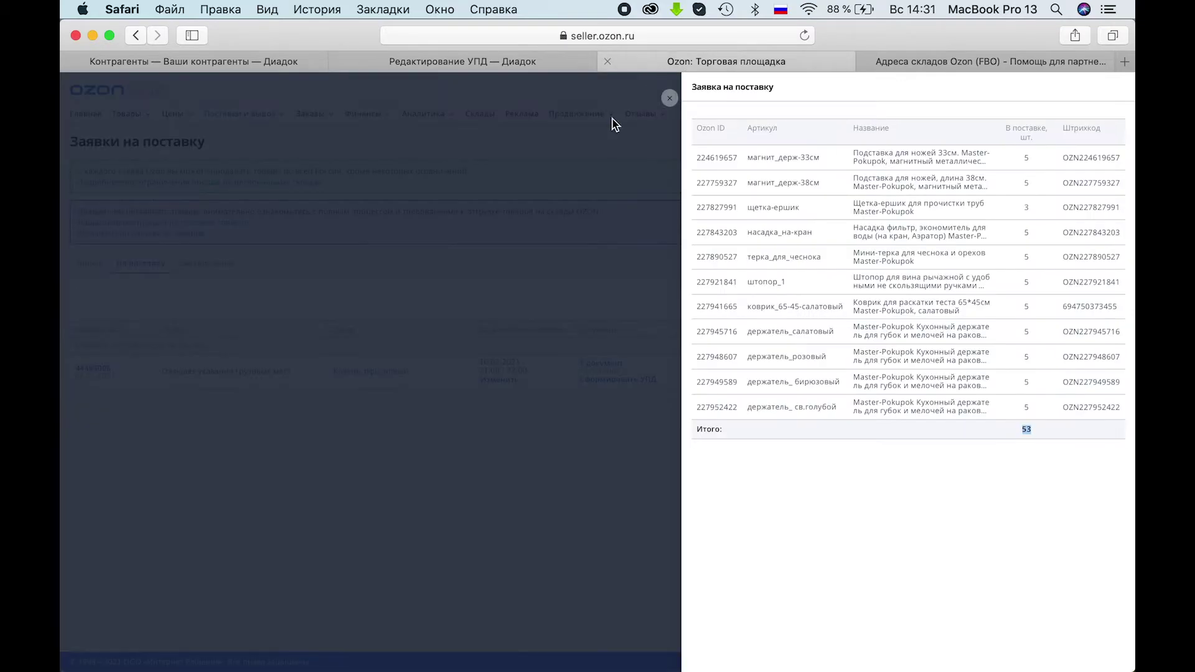
{"action": "left_click", "coordinate": [666, 99]}
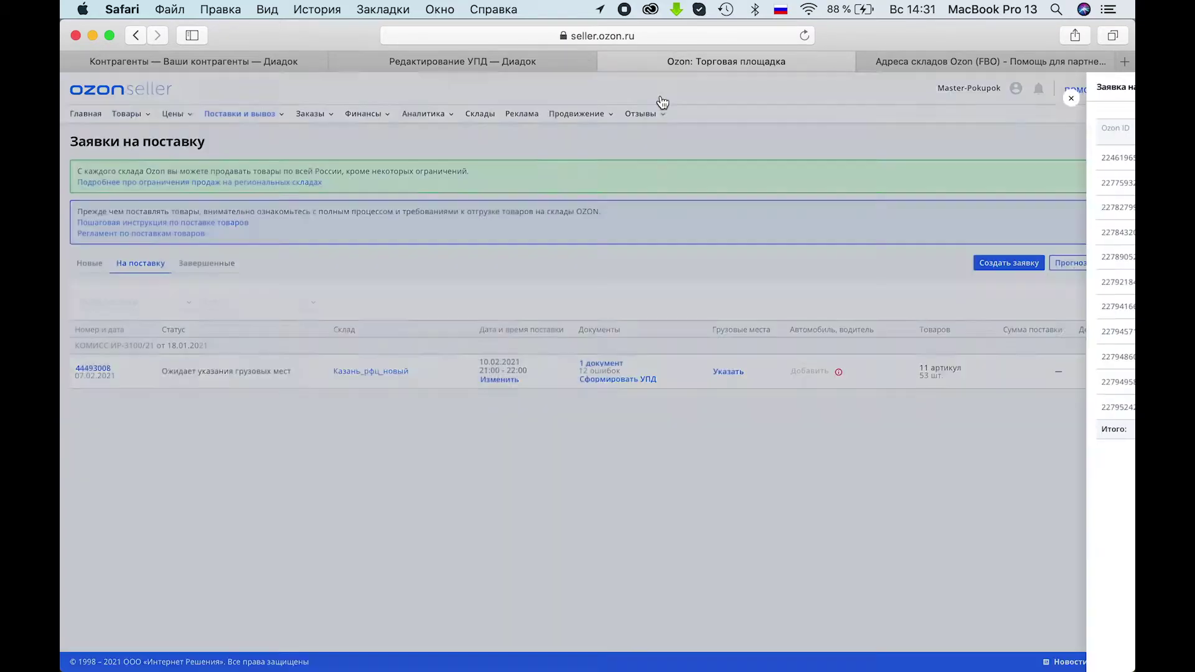
{"action": "left_click", "coordinate": [1019, 105]}
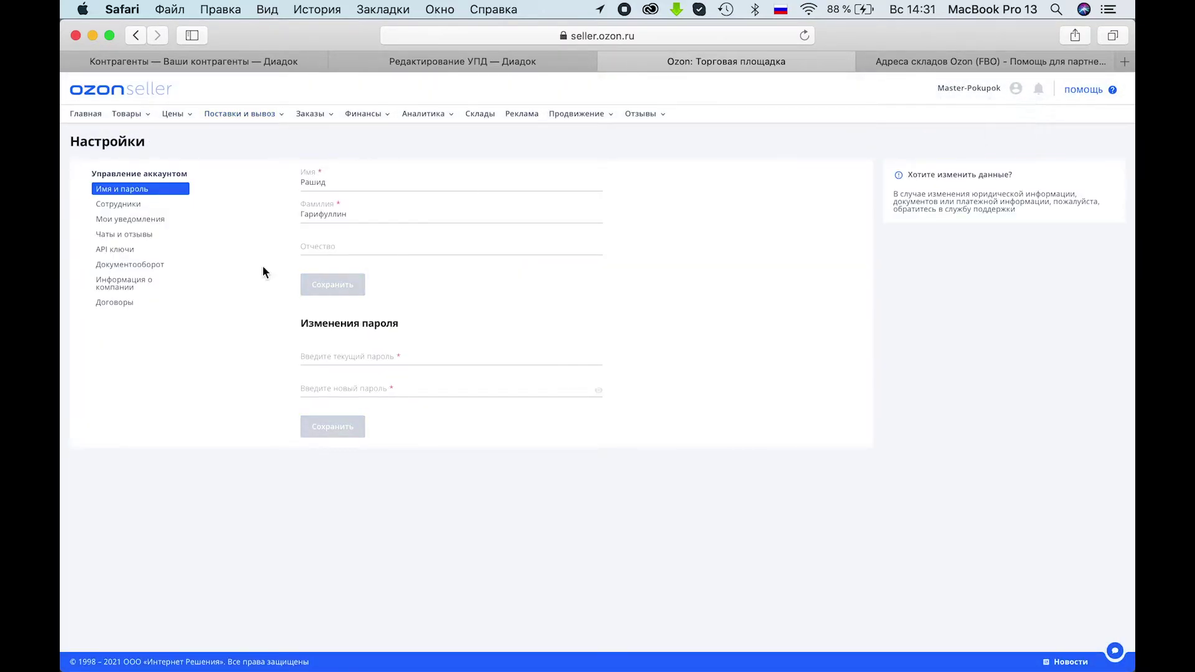
{"action": "left_click", "coordinate": [105, 308]}
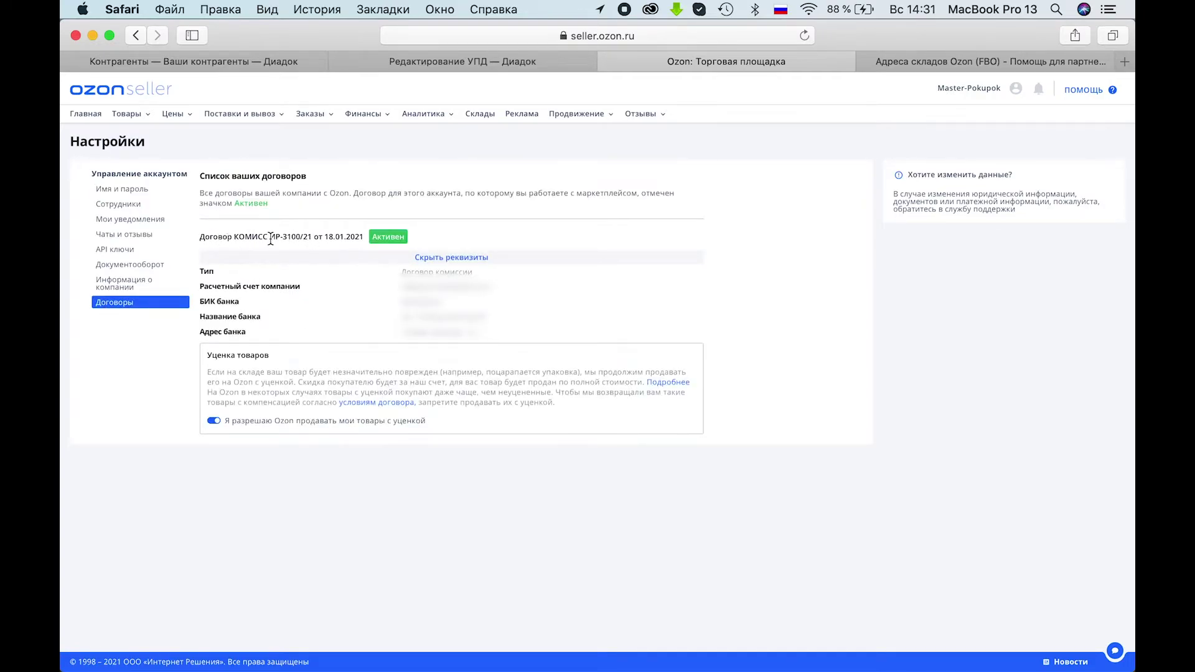
Copy the active contract's number from Ozon Seller into the number of the shipping basis document in Diadoc.
{"action": "left_click_drag", "start_coordinate": [271, 239], "coordinate": [307, 239]}
{"action": "key", "text": "super+c"}
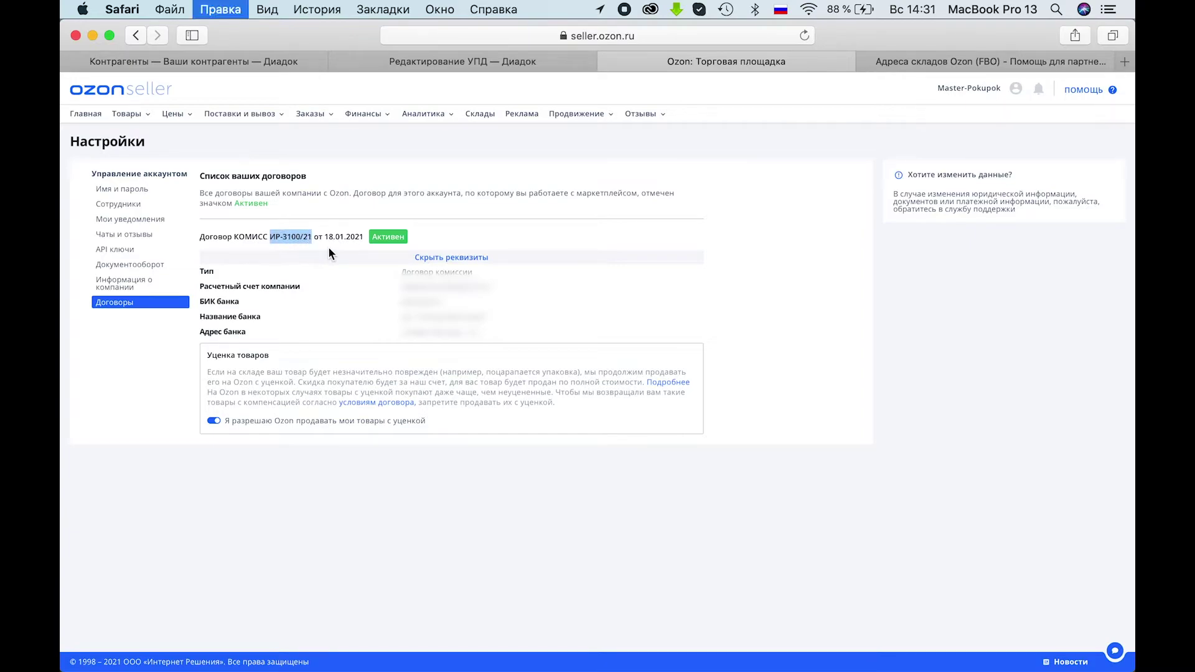
{"action": "left_click", "coordinate": [431, 61]}
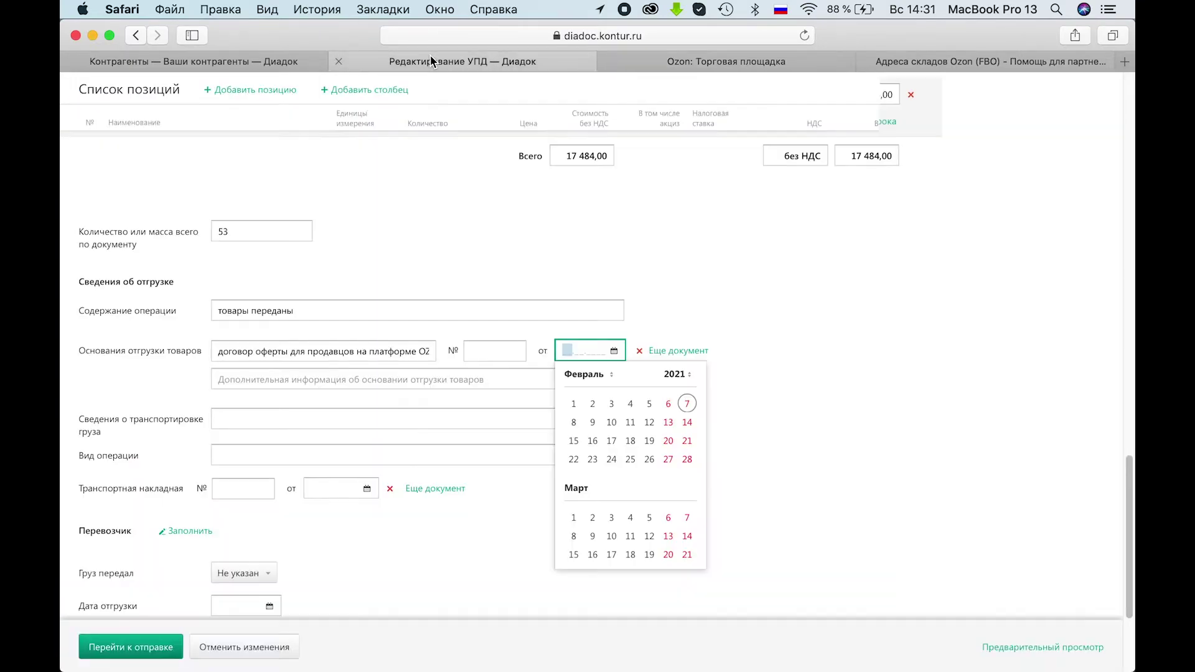
{"action": "left_click", "coordinate": [480, 352]}
{"action": "key", "text": "super+v"}
Copy the contract date 18.01.2021 from Ozon Seller into the date of the shipping basis document.
{"action": "left_click", "coordinate": [693, 66]}
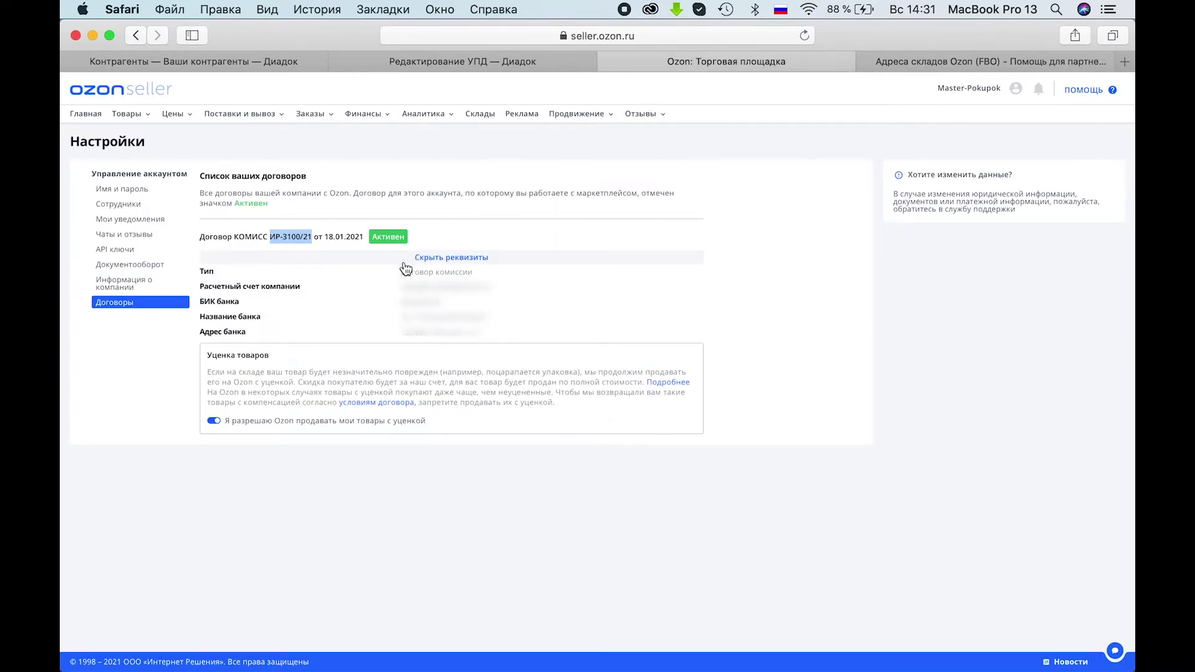
{"action": "left_click_drag", "start_coordinate": [325, 237], "coordinate": [366, 237]}
{"action": "key", "text": "super+c"}
{"action": "left_click", "coordinate": [410, 63]}
{"action": "left_click", "coordinate": [565, 350]}
{"action": "key", "text": "super+v"}
{"action": "left_click", "coordinate": [746, 285]}
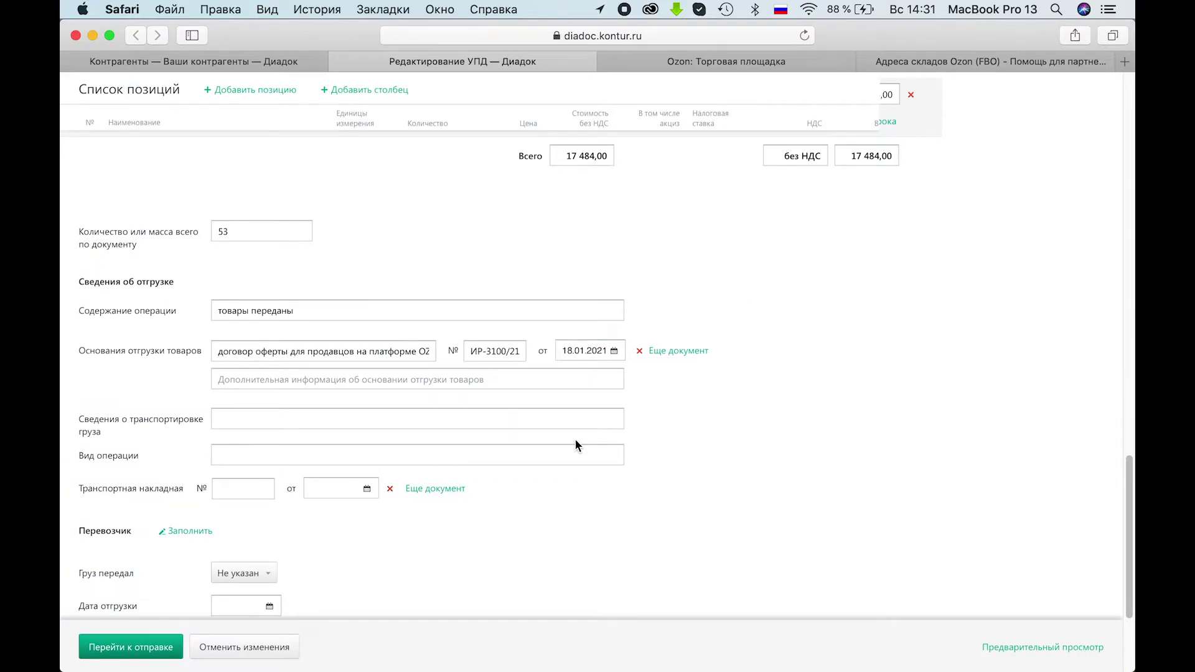
{"action": "scroll", "coordinate": [576, 440], "scroll_direction": "down", "scroll_amount": 5}
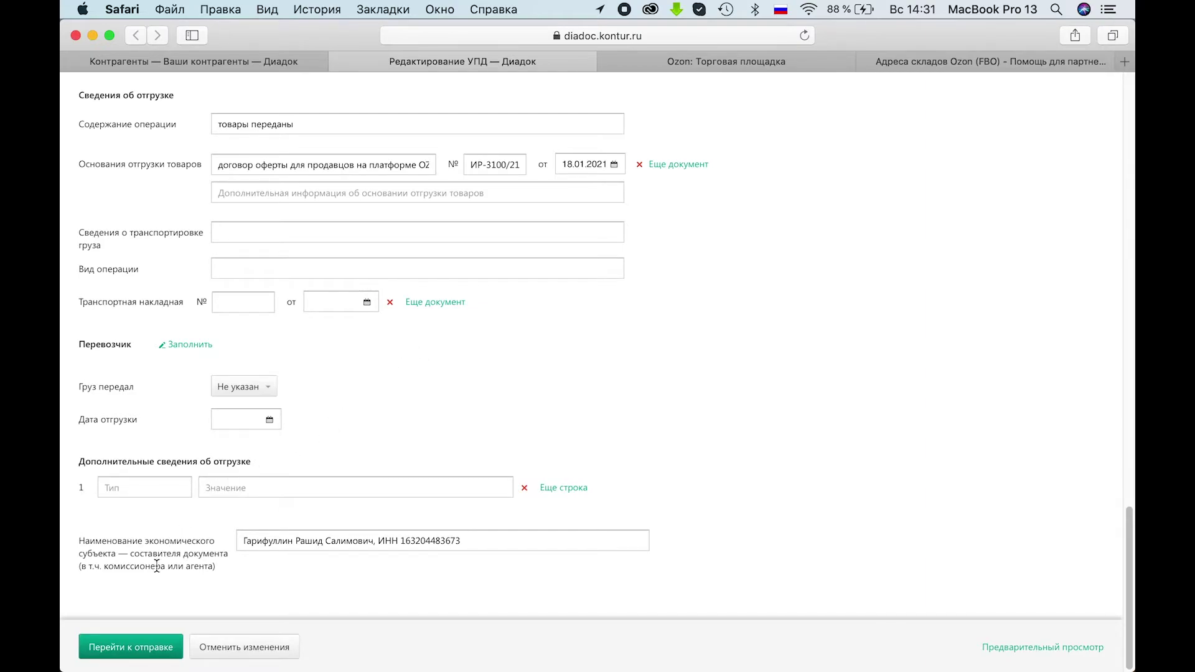
{"action": "scroll", "coordinate": [337, 294], "scroll_direction": "up", "scroll_amount": 10}
{"action": "scroll", "coordinate": [337, 294], "scroll_direction": "up", "scroll_amount": 10}
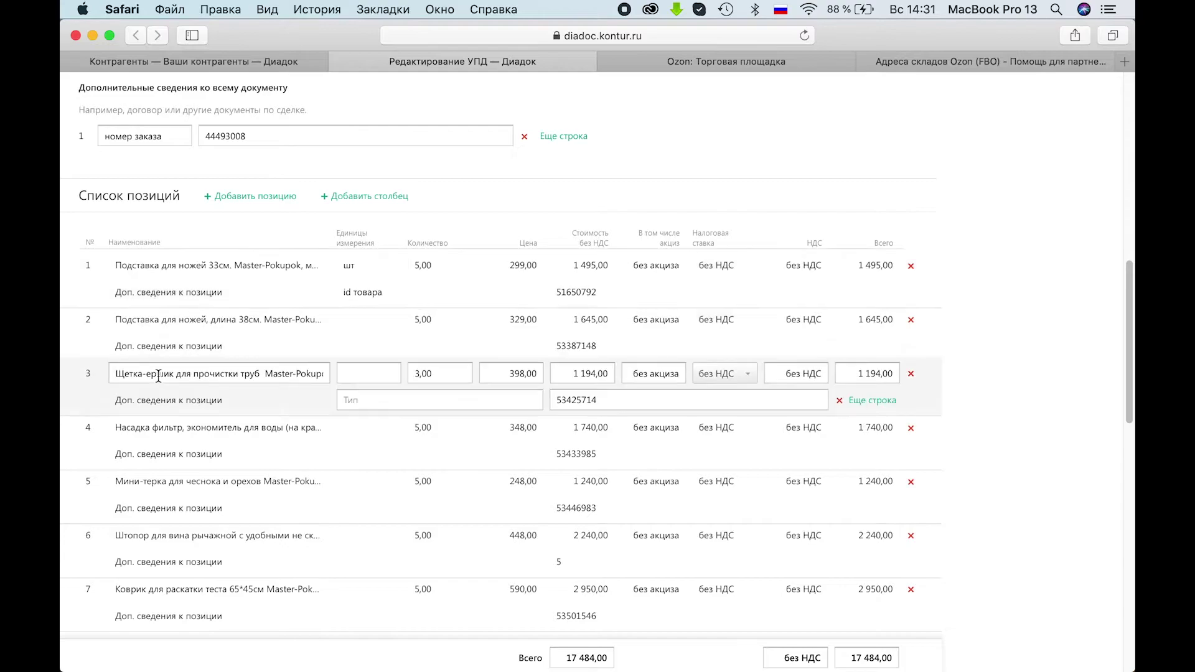
Set the unit of measurement to «шт» for the remaining items in the list and label their additional details «id товара».
{"action": "scroll", "coordinate": [280, 348], "scroll_direction": "down", "scroll_amount": 1}
{"action": "left_click", "coordinate": [370, 249]}
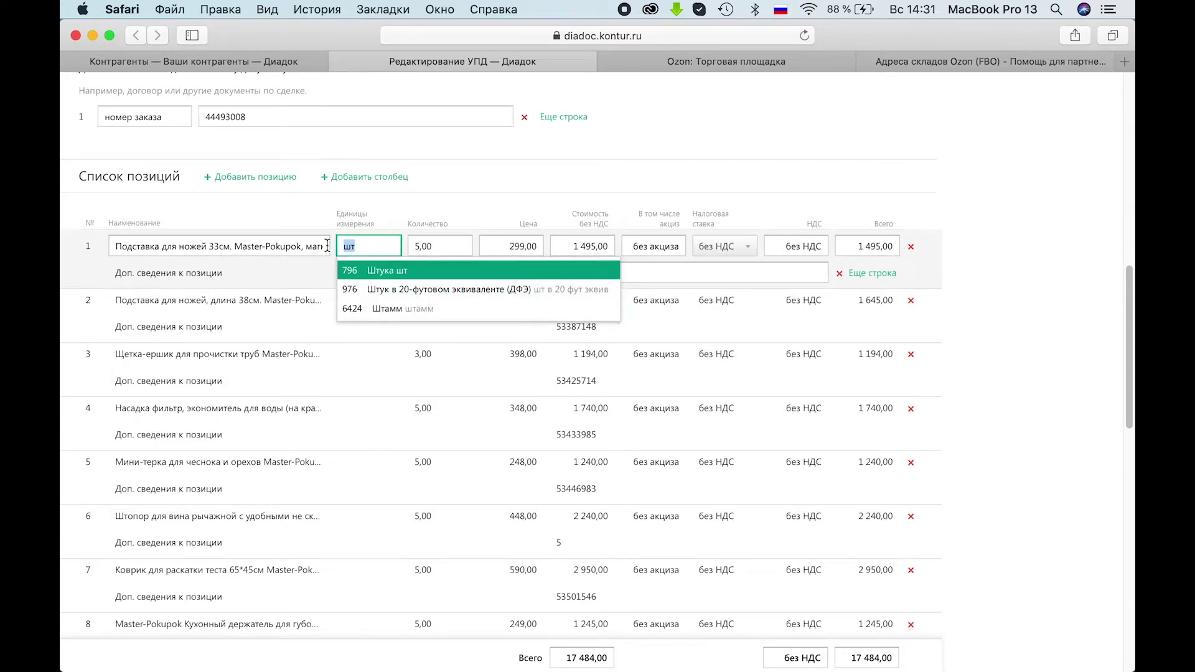
{"action": "left_click", "coordinate": [362, 300]}
{"action": "type", "text": "шт"}
{"action": "left_click", "coordinate": [349, 353]}
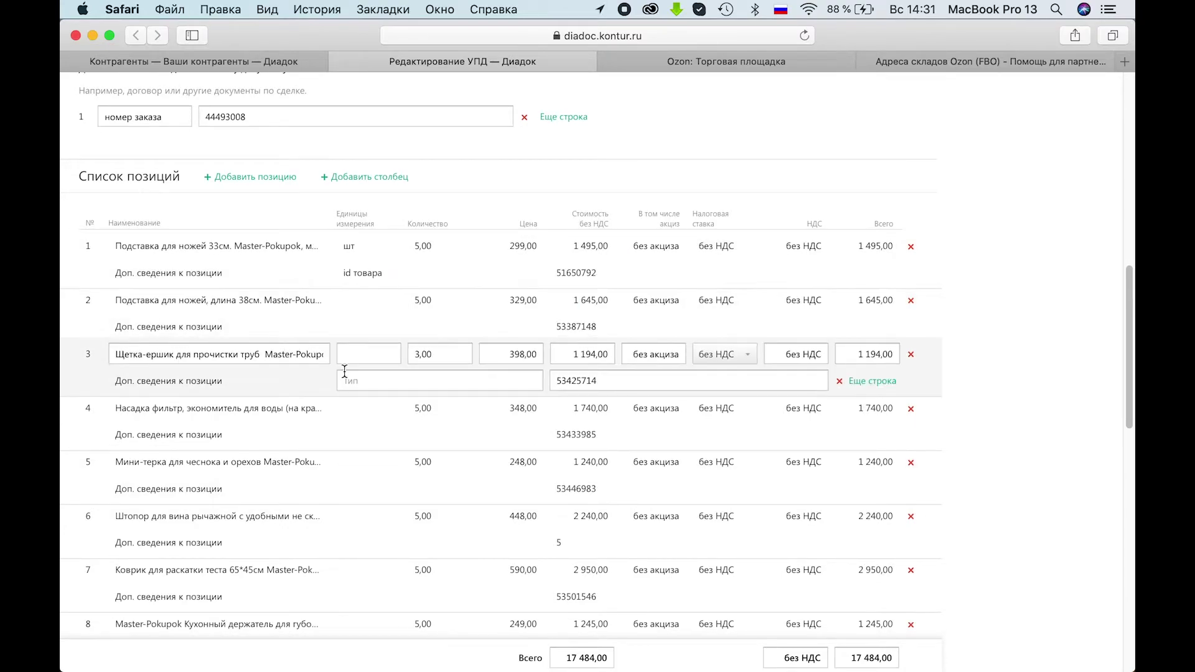
{"action": "left_click", "coordinate": [349, 410]}
{"action": "left_click", "coordinate": [349, 407]}
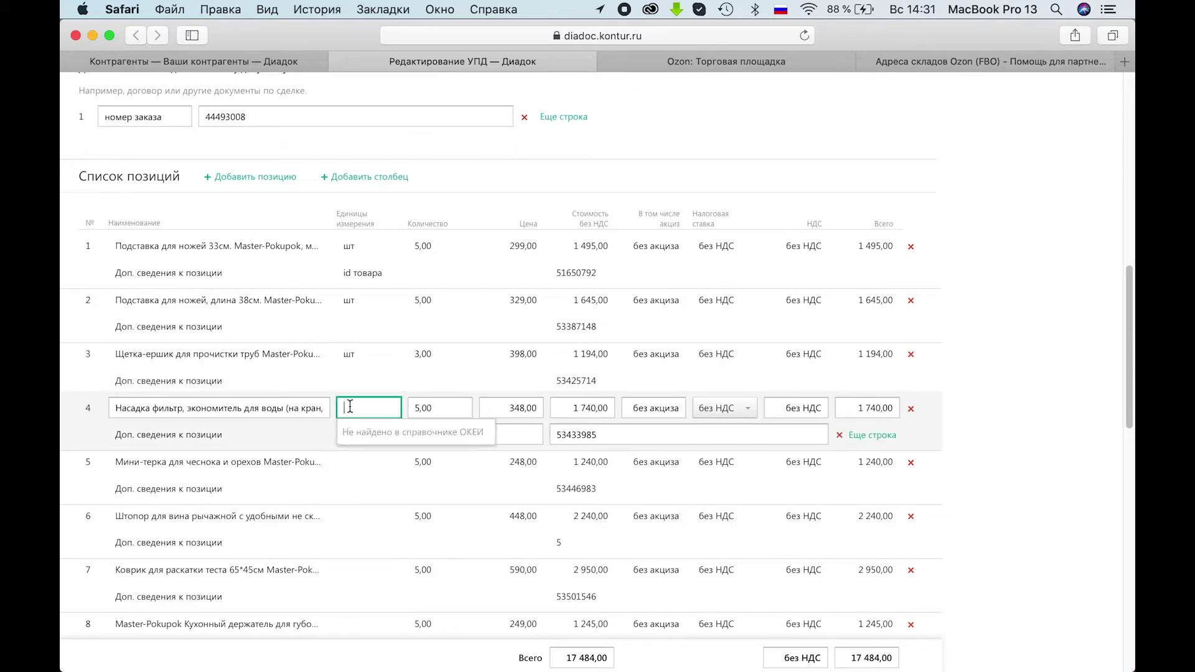
{"action": "left_click", "coordinate": [348, 462]}
{"action": "type", "text": "шт"}
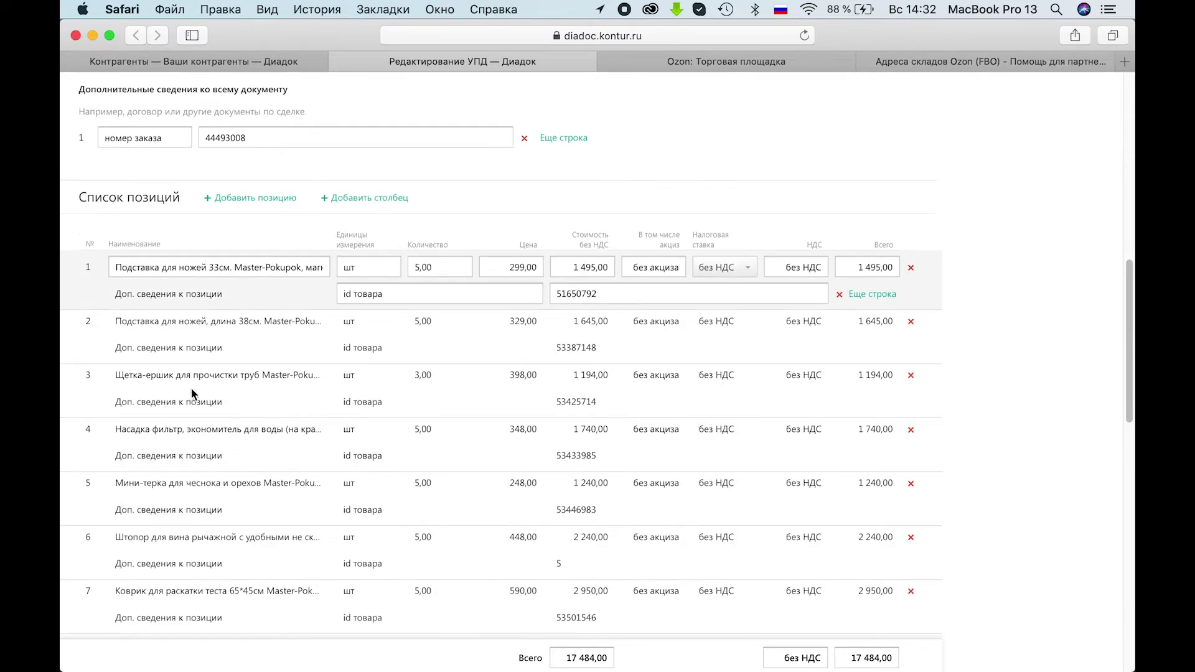
Finish editing the UPD after going over its items and shipment details, and proceed to sending it.
{"action": "scroll", "coordinate": [193, 392], "scroll_direction": "down", "scroll_amount": 3}
{"action": "scroll", "coordinate": [193, 390], "scroll_direction": "down", "scroll_amount": 10}
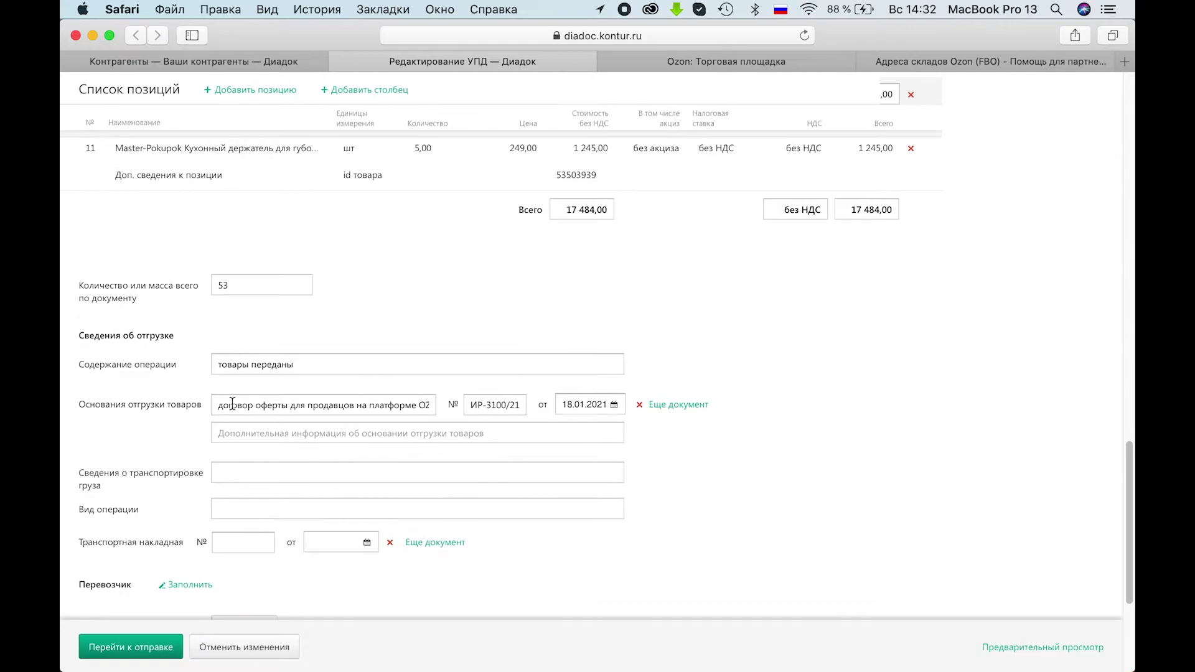
{"action": "scroll", "coordinate": [128, 615], "scroll_direction": "down", "scroll_amount": 1}
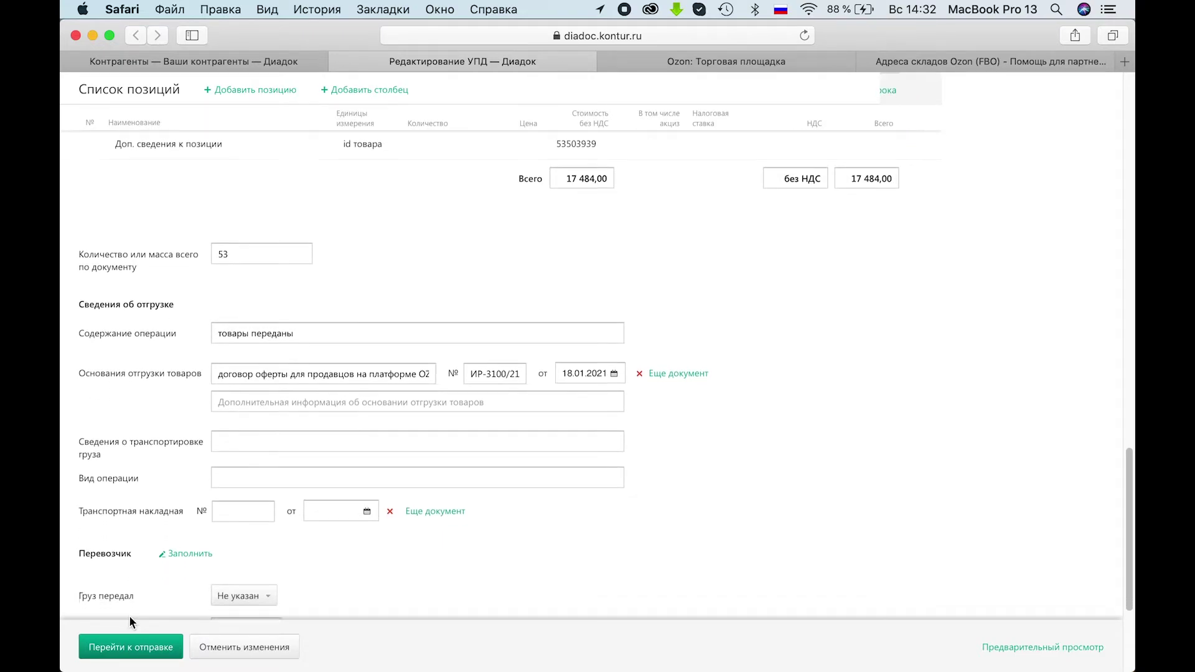
{"action": "left_click", "coordinate": [129, 648]}
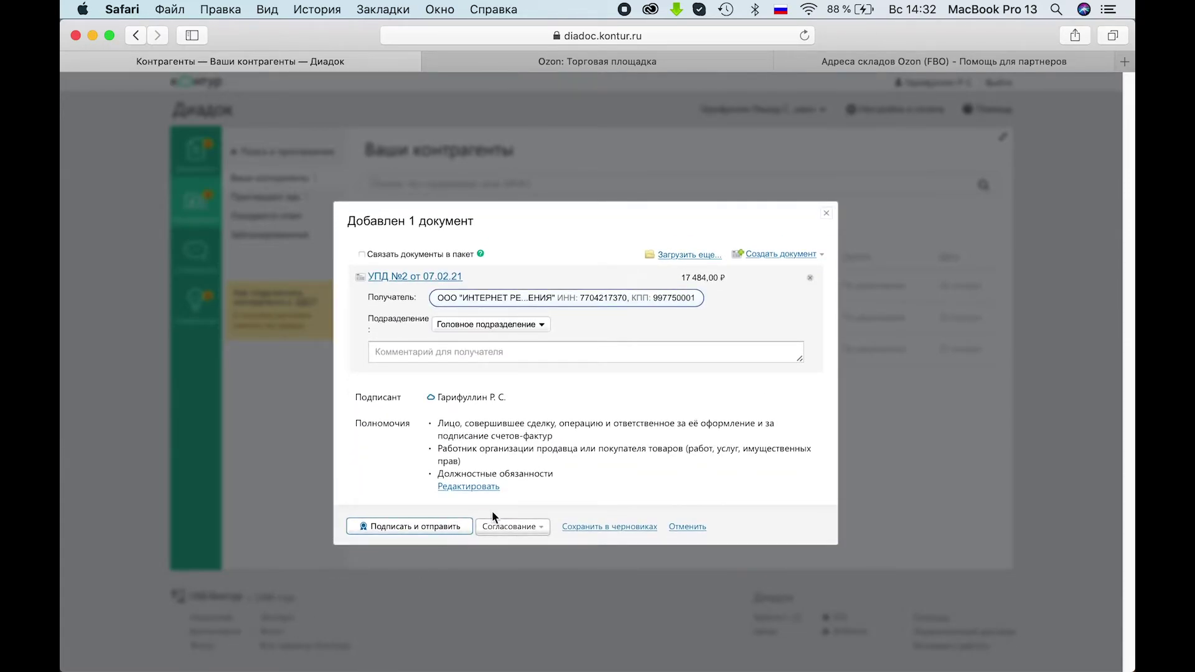
Choose «Отдел складской логистики» as the recipient's department for UPD №2, and sign and send the document.
{"action": "left_click", "coordinate": [476, 327]}
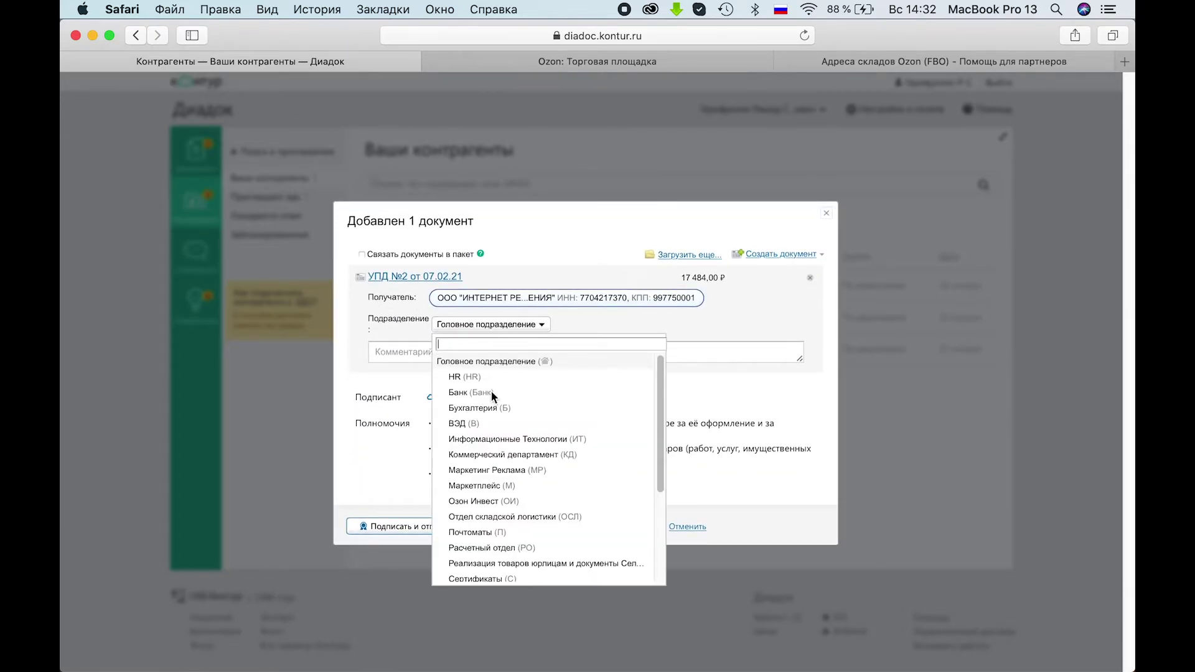
{"action": "left_click", "coordinate": [514, 516]}
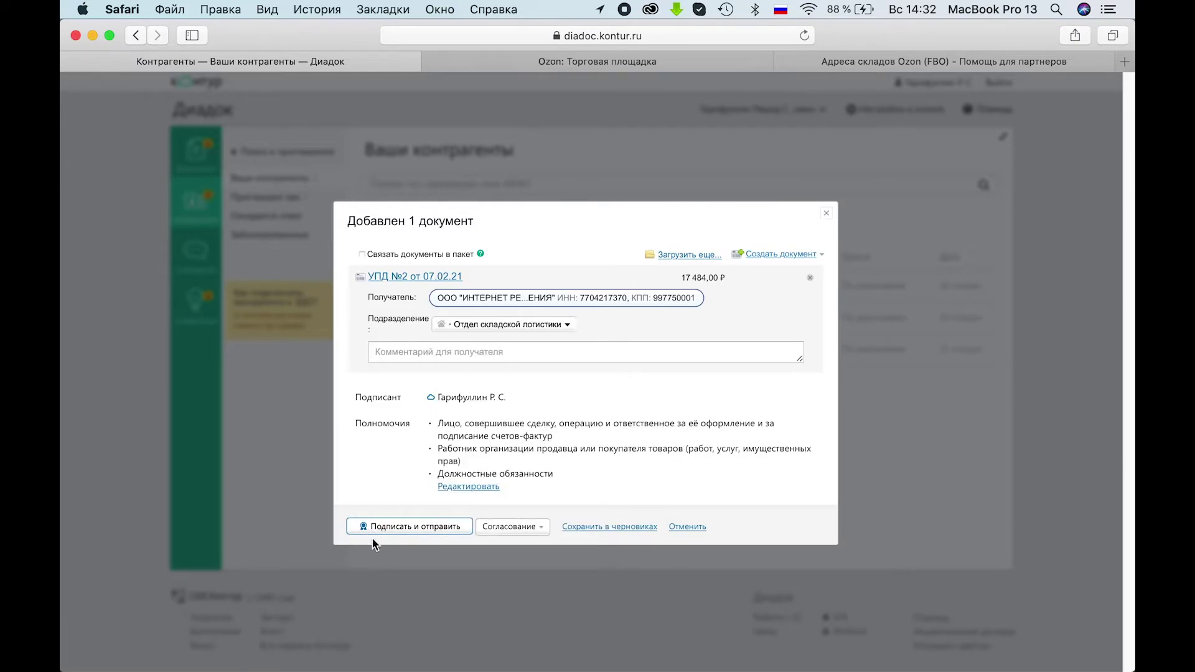
{"action": "left_click", "coordinate": [426, 528]}
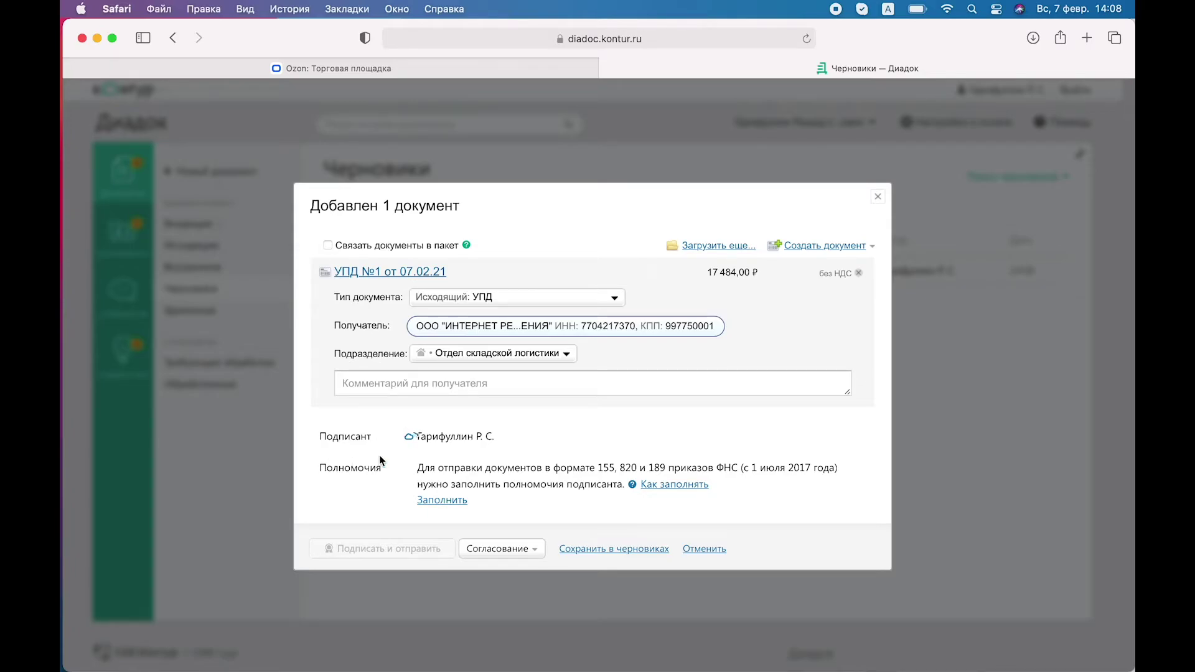
Set the signatory's authority to the person responsible for executing the transaction and signing invoices, with seller's employee status, and sign and send UPD №1.
{"action": "left_click", "coordinate": [442, 500]}
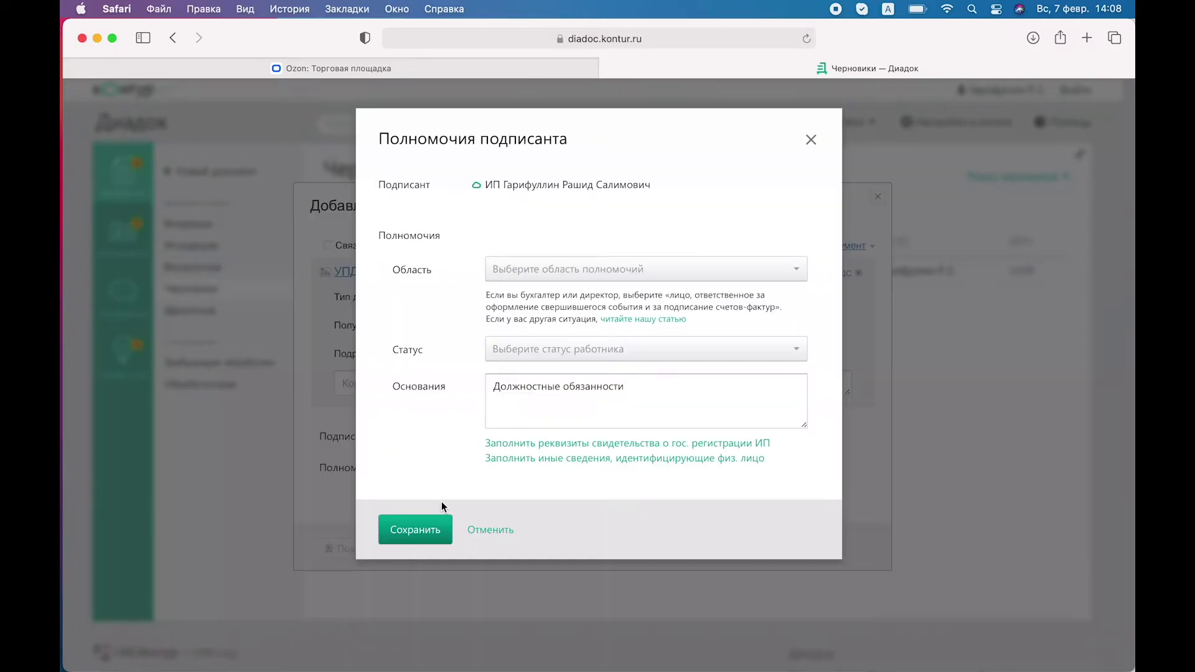
{"action": "left_click", "coordinate": [525, 272]}
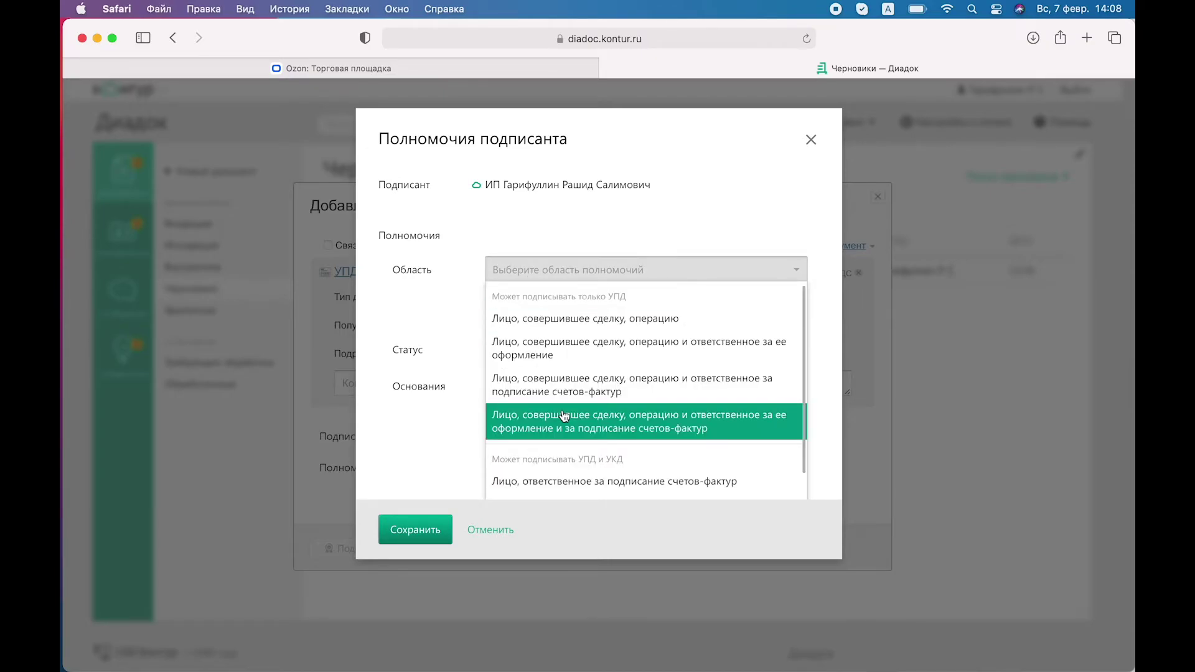
{"action": "left_click", "coordinate": [564, 416]}
{"action": "left_click", "coordinate": [506, 352]}
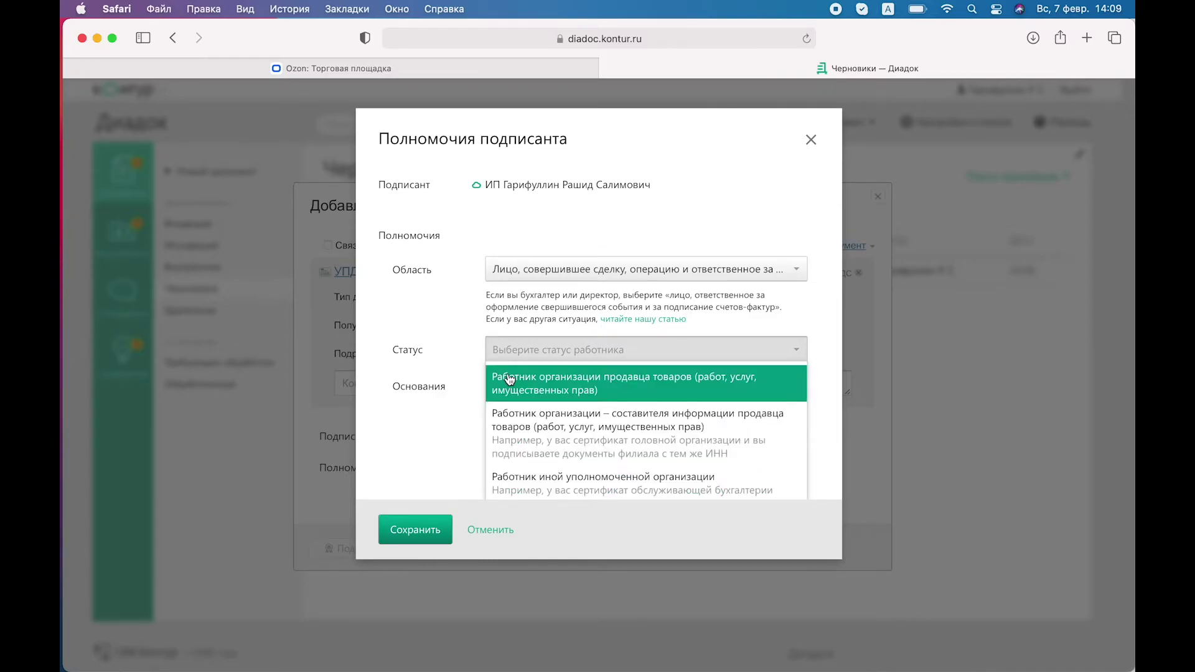
{"action": "left_click", "coordinate": [509, 379]}
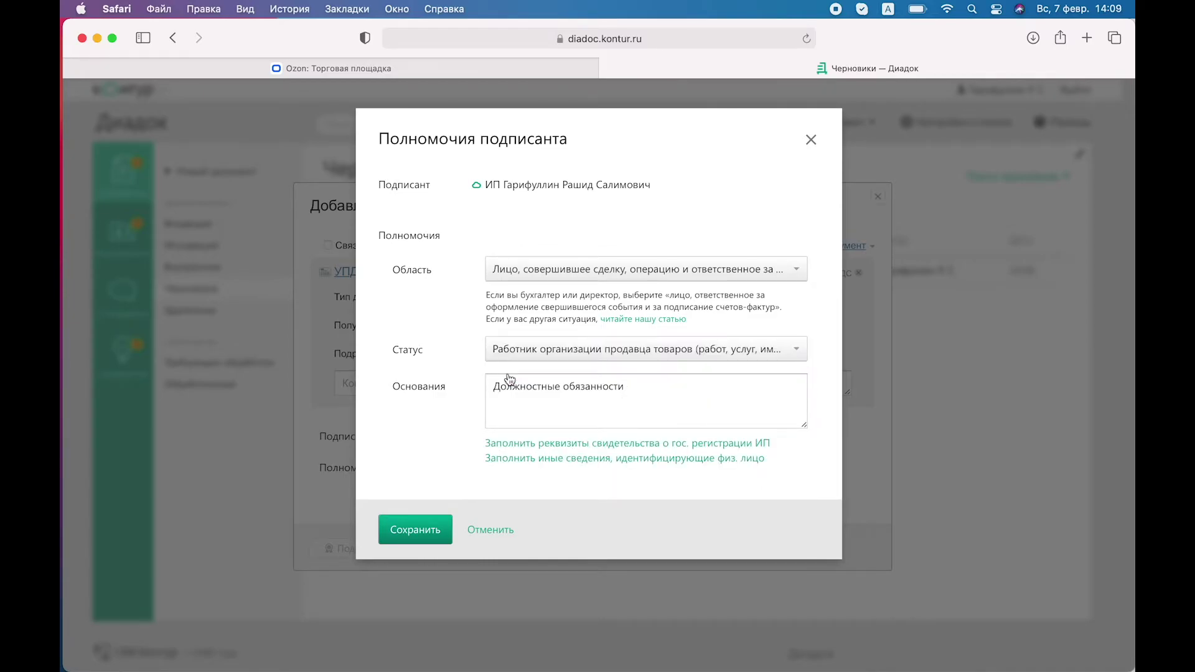
{"action": "left_click", "coordinate": [438, 517]}
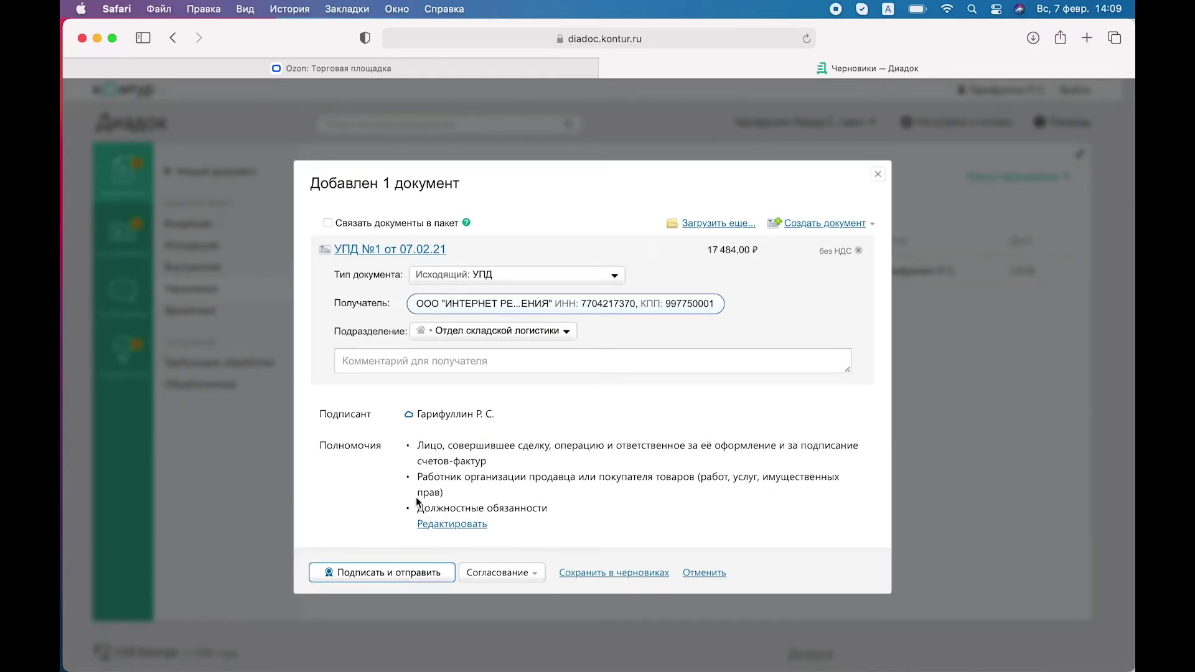
{"action": "left_click", "coordinate": [379, 572]}
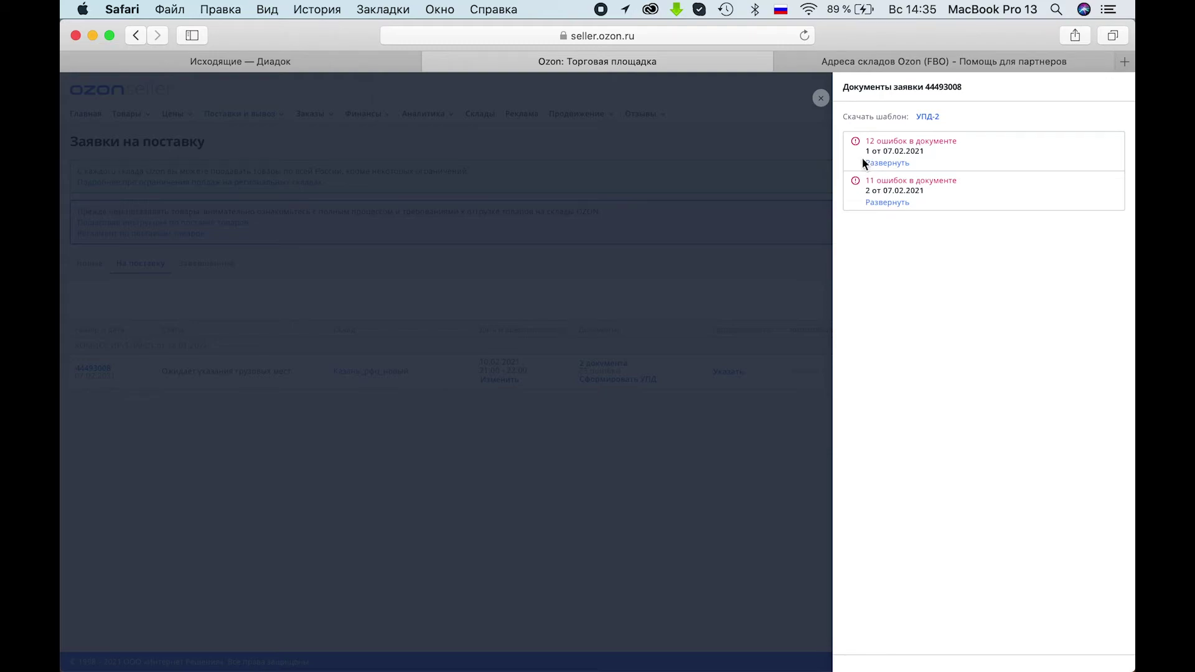
Examine the errors reported for document 2 of 07.02.2021 among the supply request's documents in Ozon Seller.
{"action": "left_click_drag", "start_coordinate": [870, 141], "coordinate": [934, 142]}
{"action": "left_click", "coordinate": [895, 205]}
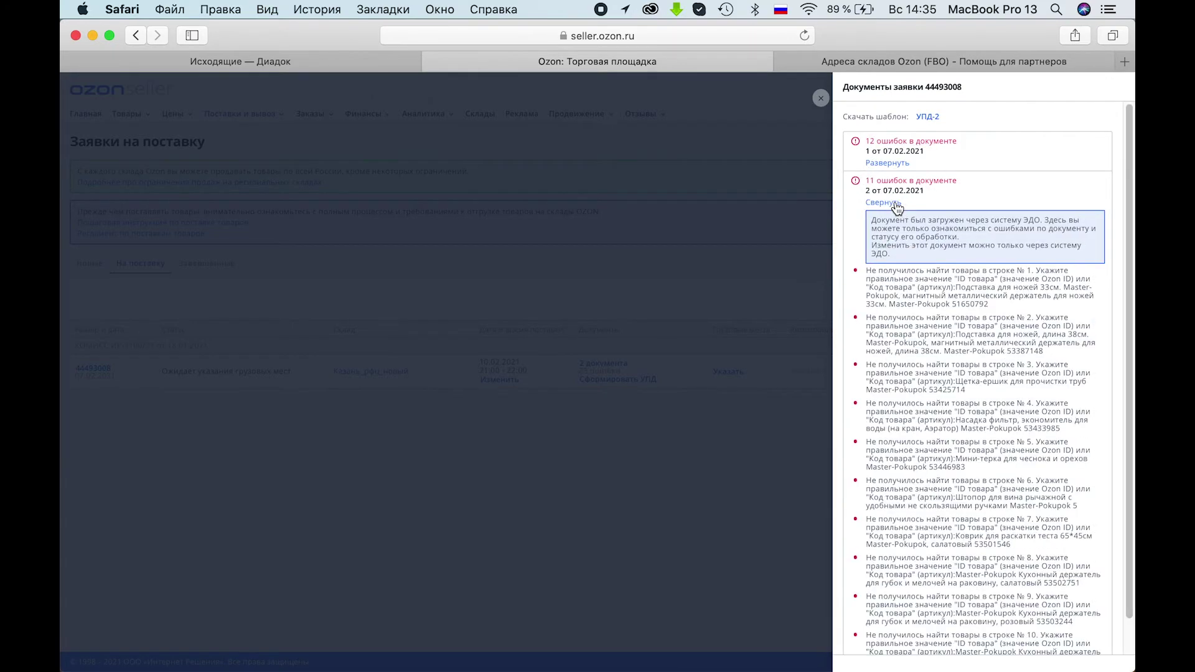
{"action": "scroll", "coordinate": [899, 267], "scroll_direction": "down", "scroll_amount": 1}
{"action": "left_click_drag", "start_coordinate": [884, 254], "coordinate": [1010, 273]}
{"action": "left_click", "coordinate": [940, 283]}
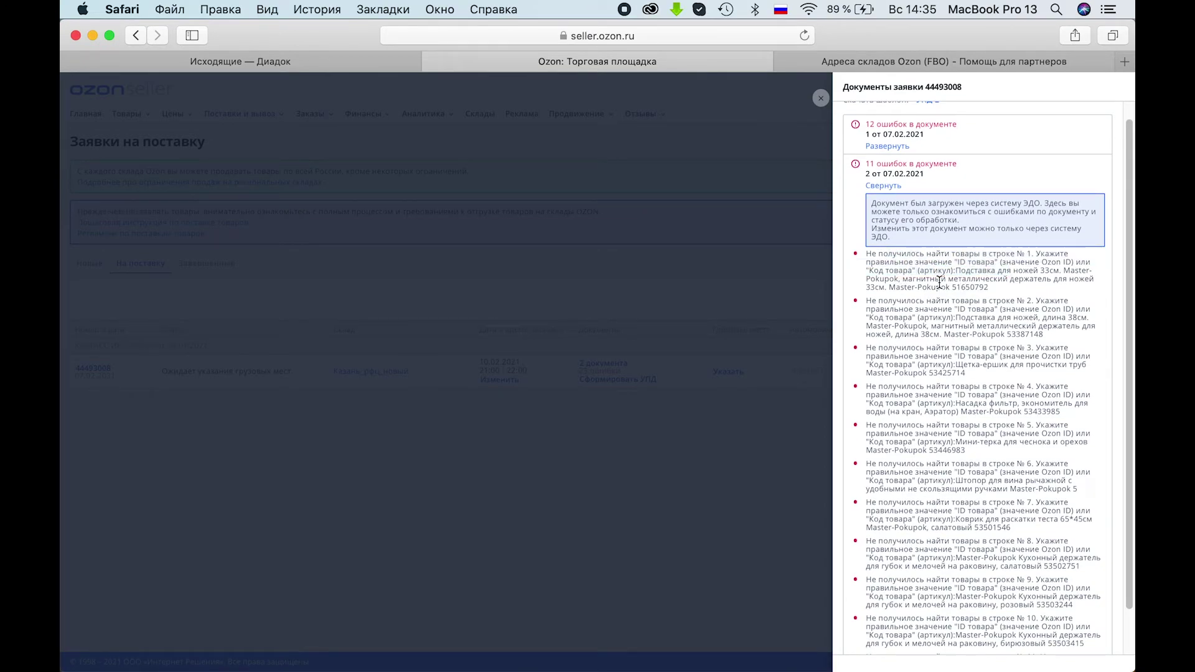
{"action": "left_click_drag", "start_coordinate": [925, 287], "coordinate": [981, 293]}
{"action": "left_click", "coordinate": [671, 492]}
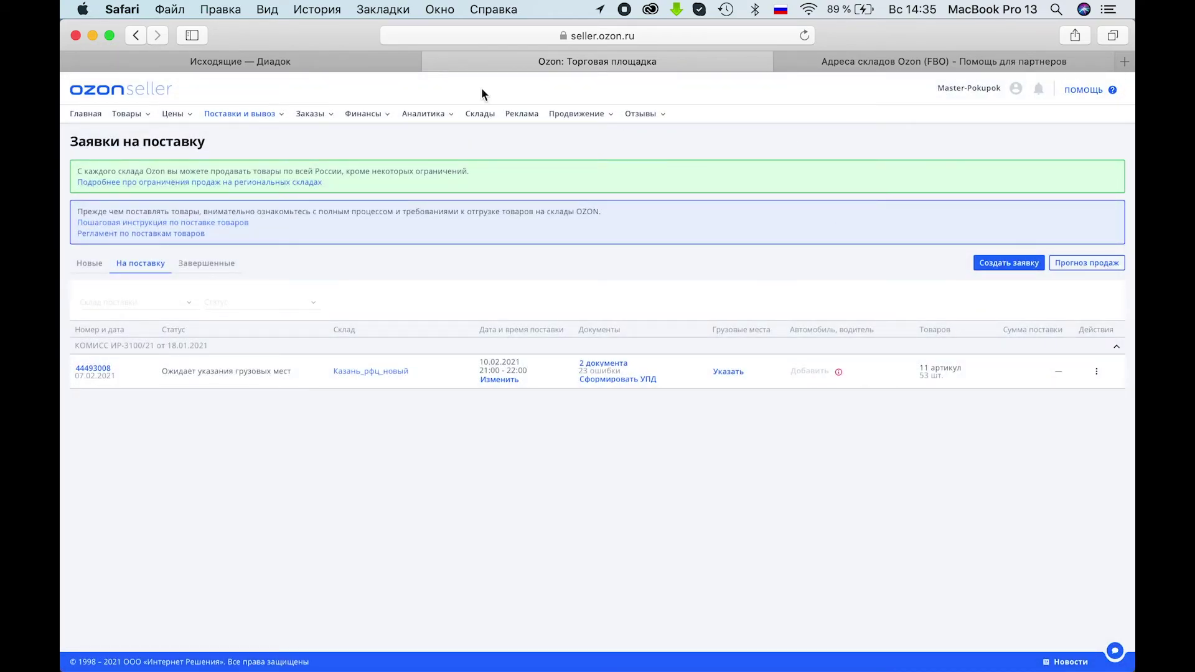
Create a correction («исправление») for the outgoing UPD №2 of 07.02.21 in Diadoc.
{"action": "left_click", "coordinate": [233, 65]}
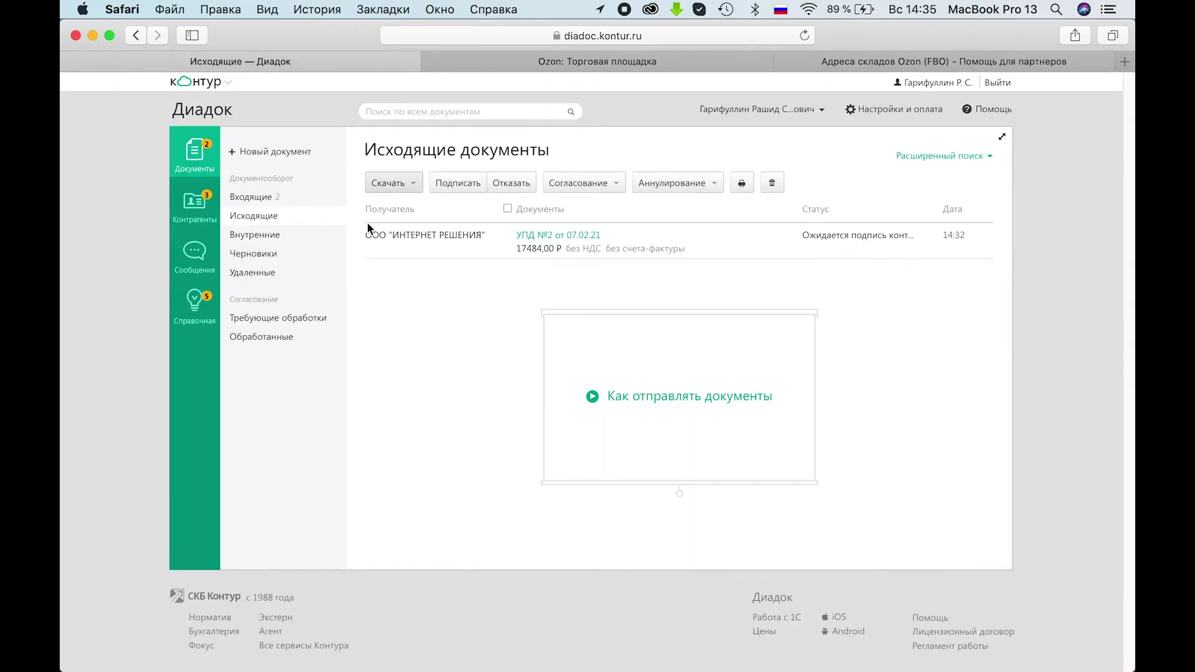
{"action": "left_click", "coordinate": [544, 235]}
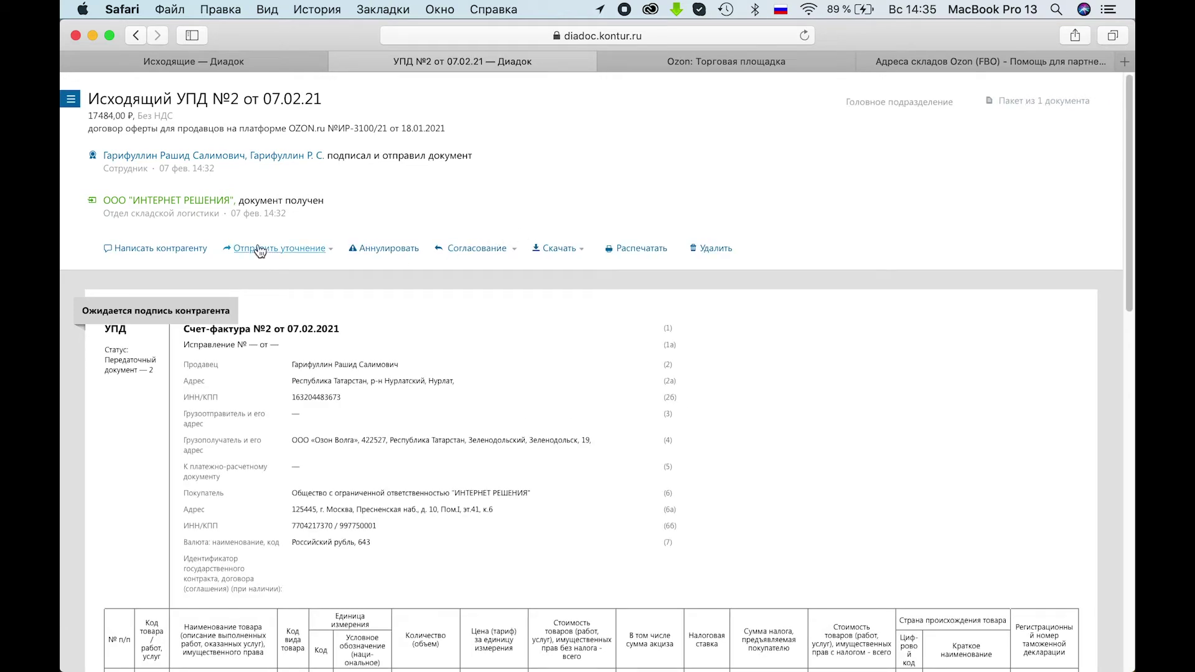
{"action": "left_click", "coordinate": [279, 248]}
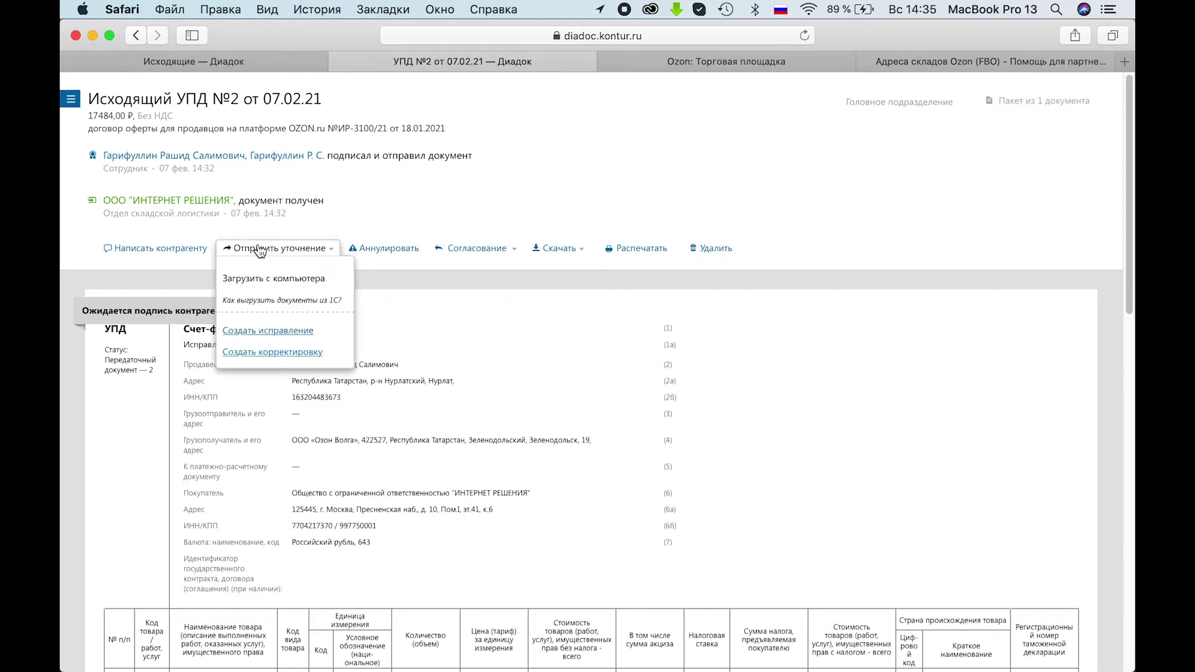
{"action": "left_click", "coordinate": [290, 335]}
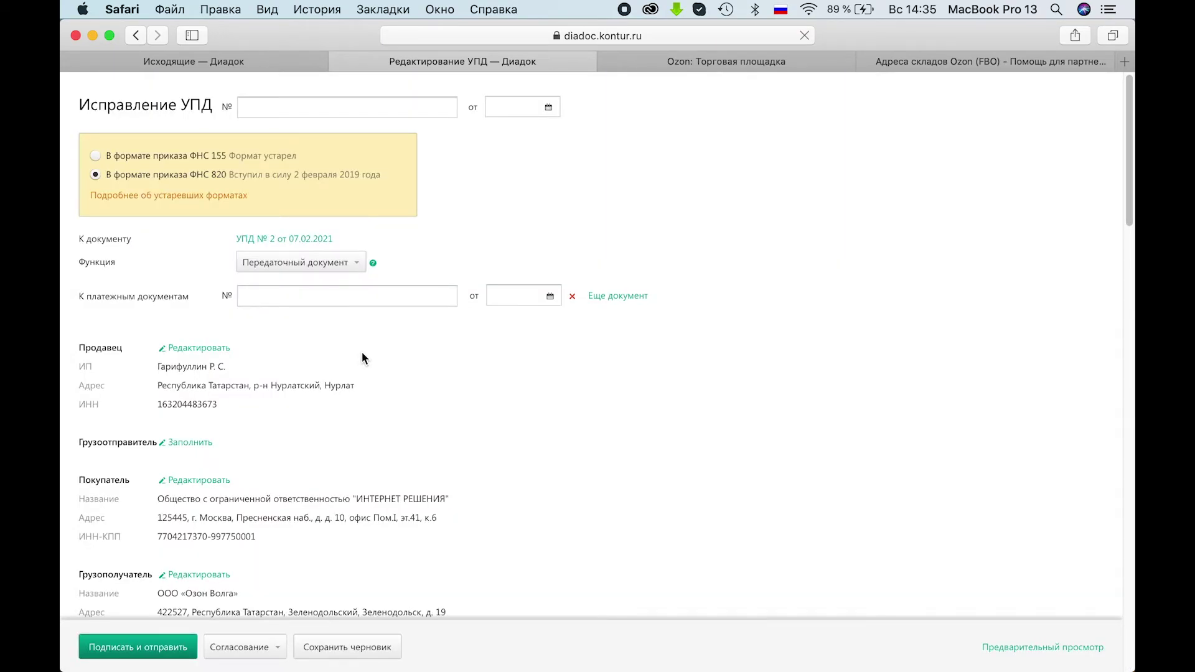
Give the UPD correction the number 2 and the date 07.02.2021.
{"action": "left_click", "coordinate": [275, 115]}
{"action": "type", "text": "2"}
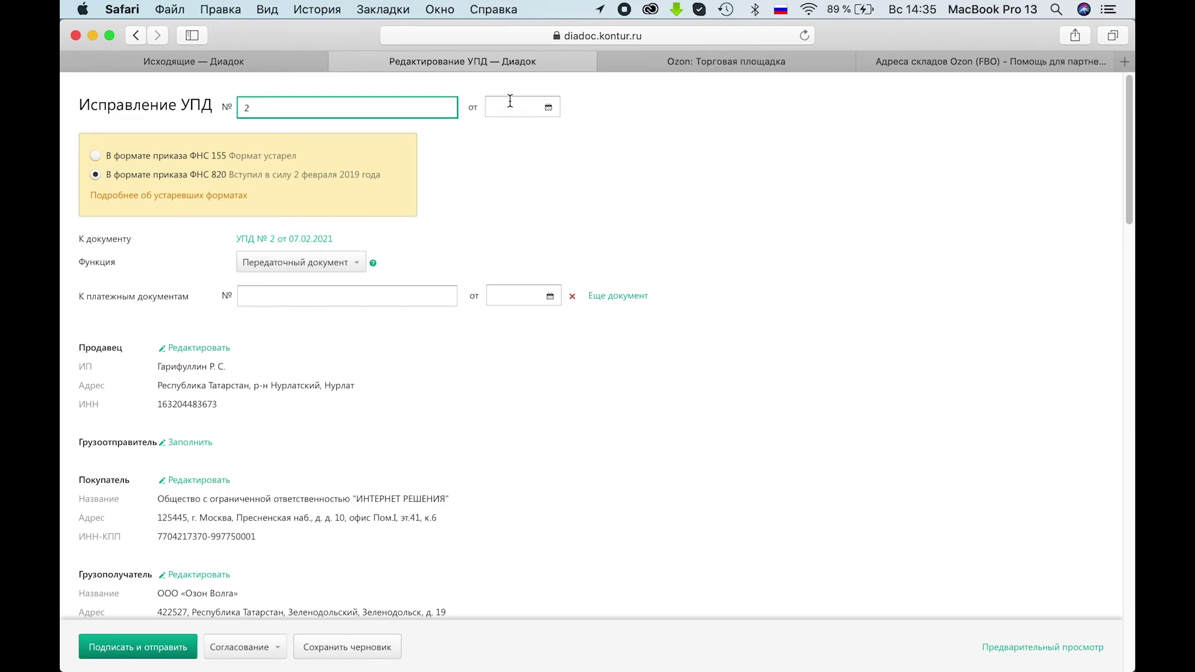
{"action": "left_click", "coordinate": [508, 104]}
{"action": "left_click", "coordinate": [617, 161]}
Replace the first item's «id товара» value with its Ozon ID 224619657 copied from the supply request in Ozon Seller.
{"action": "scroll", "coordinate": [443, 365], "scroll_direction": "down", "scroll_amount": 6}
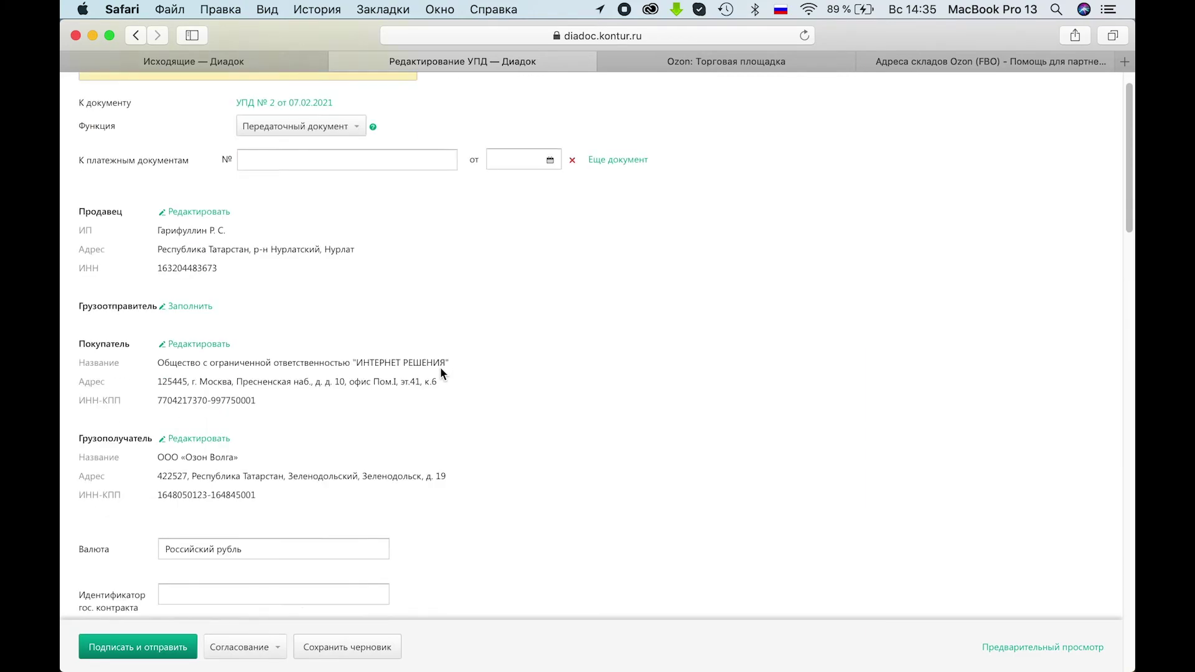
{"action": "scroll", "coordinate": [443, 365], "scroll_direction": "down", "scroll_amount": 5}
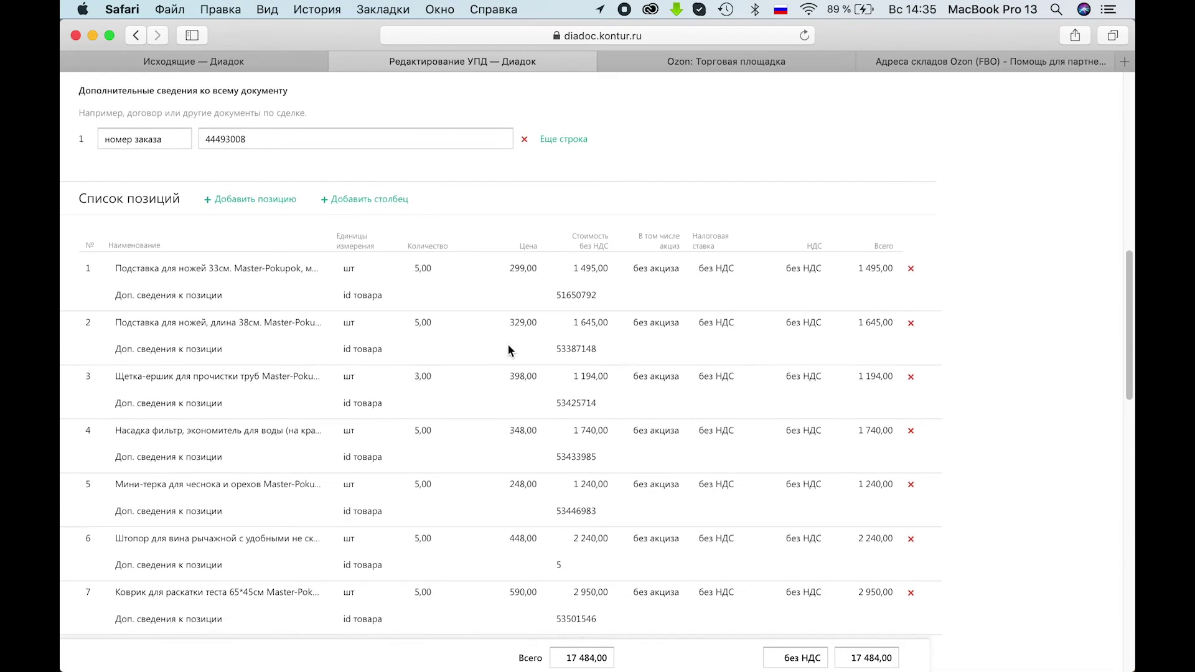
{"action": "left_click", "coordinate": [690, 61]}
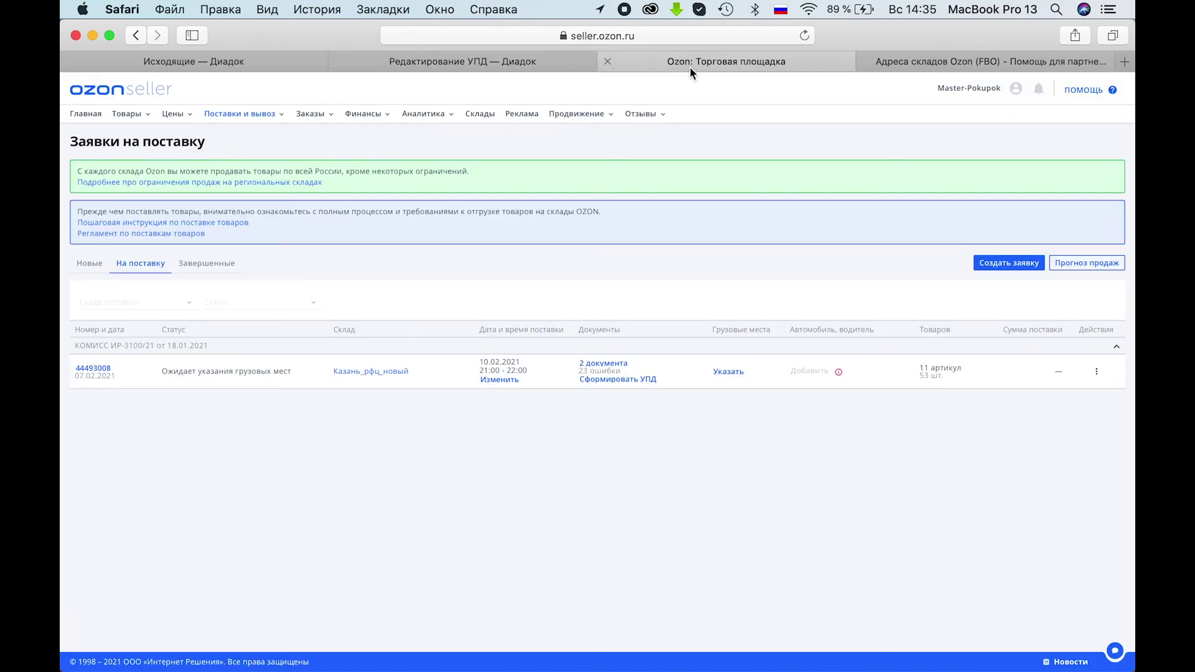
{"action": "left_click", "coordinate": [100, 369]}
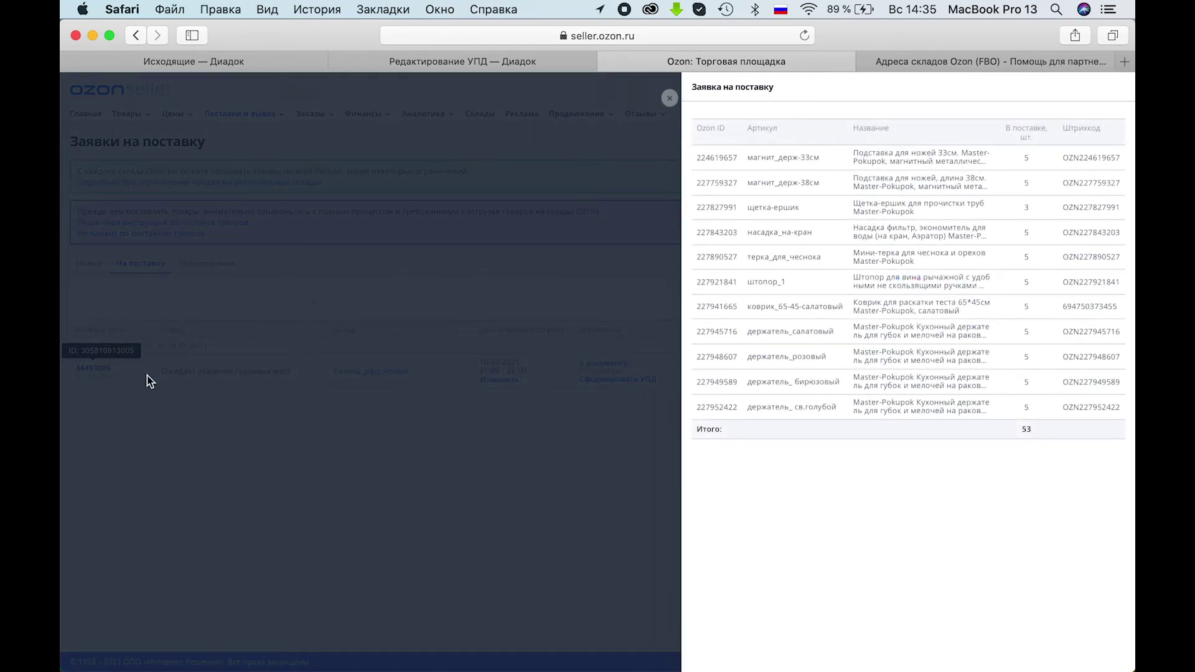
{"action": "double_click", "coordinate": [720, 159]}
{"action": "key", "text": "cmd+c"}
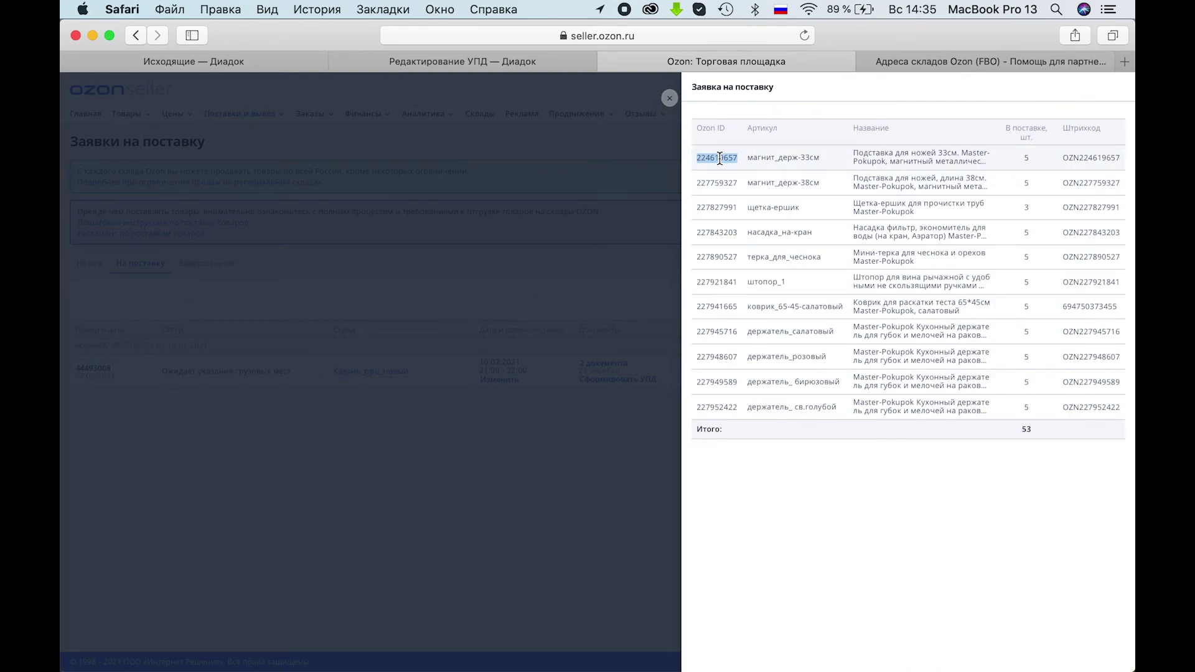
{"action": "left_click", "coordinate": [513, 61]}
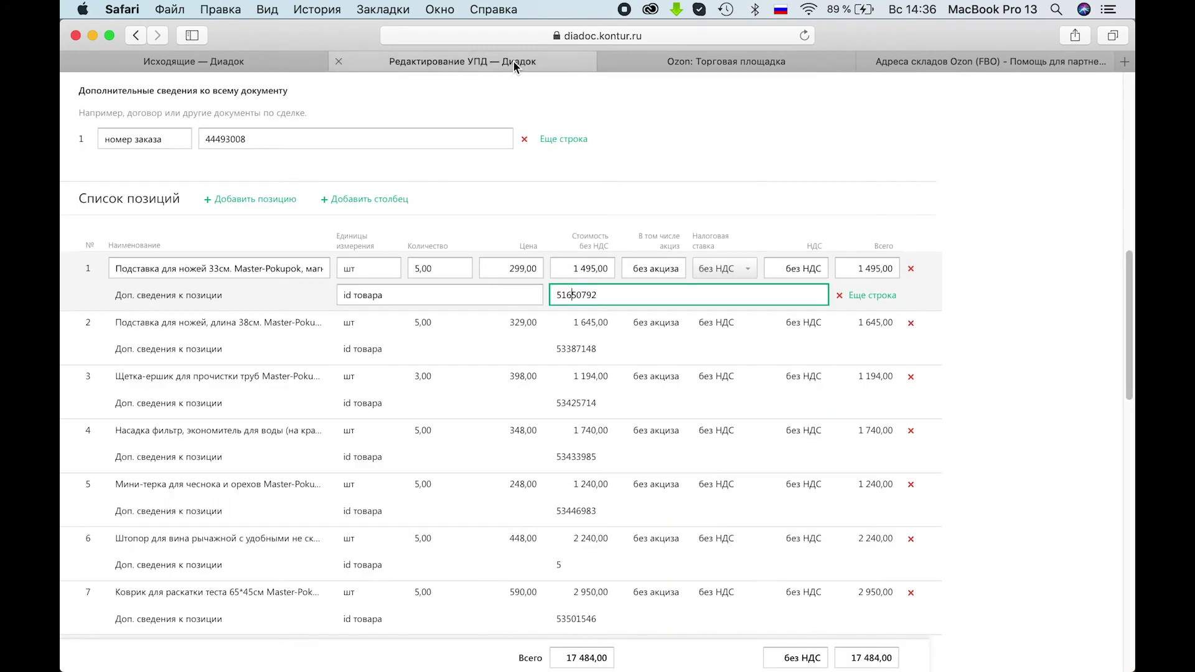
{"action": "double_click", "coordinate": [568, 295]}
{"action": "key", "text": "cmd+v"}
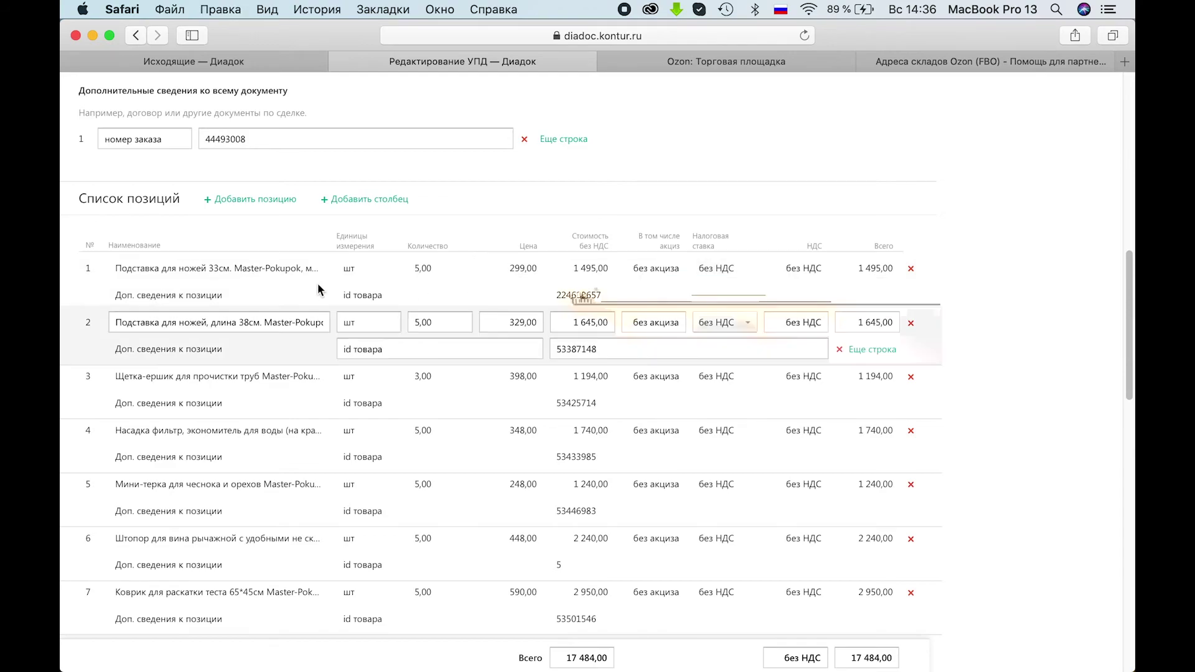
Replace the second item's «id товара» value with its Ozon ID 227759327 from the Ozon Seller supply request.
{"action": "left_click", "coordinate": [655, 66]}
{"action": "double_click", "coordinate": [716, 183]}
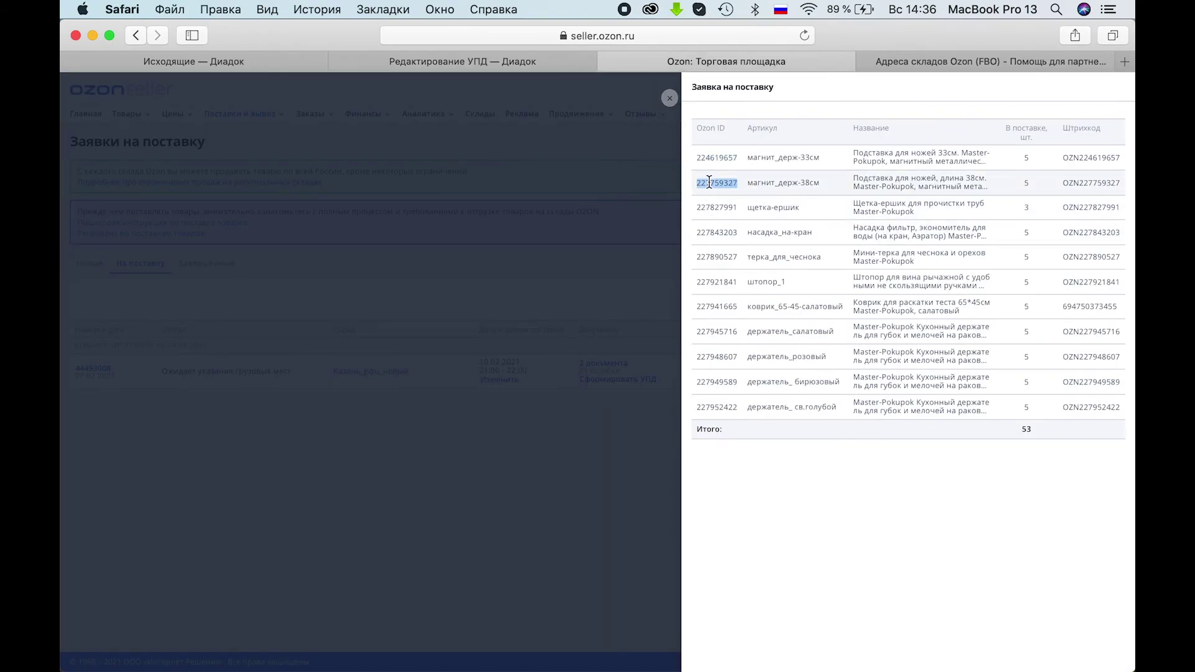
{"action": "left_click", "coordinate": [516, 62]}
{"action": "double_click", "coordinate": [576, 346]}
{"action": "type", "text": "227759327"}
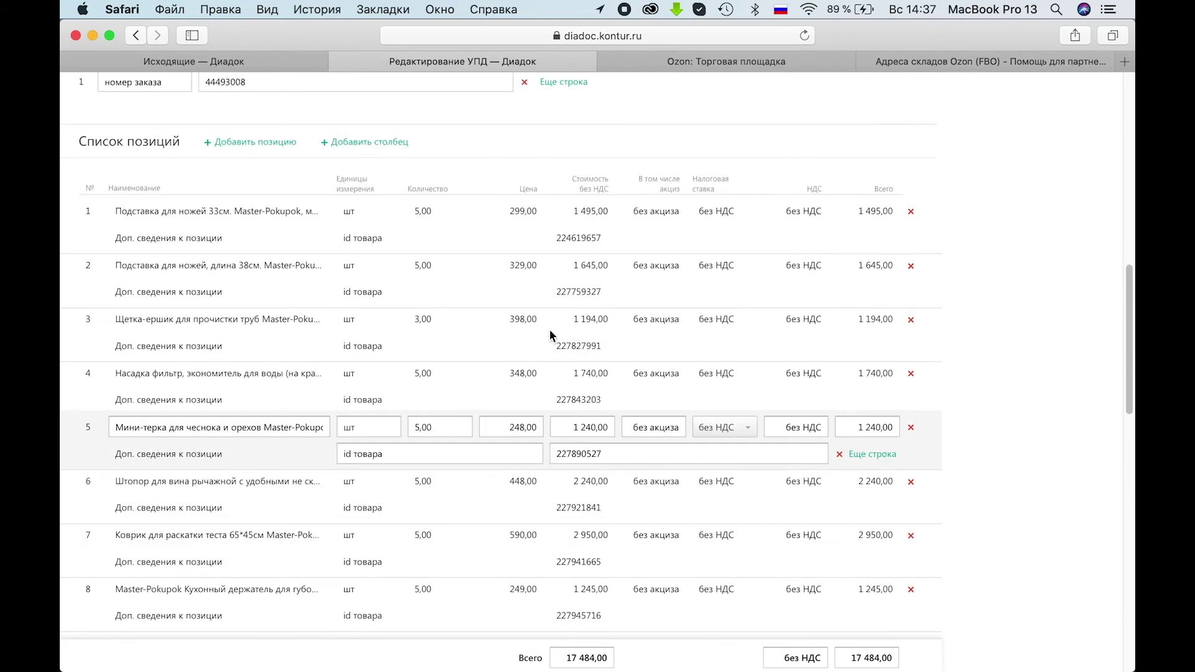
Finish replacing the remaining items' «id товара» values with their Ozon IDs, and sign and send the corrected UPD.
{"action": "double_click", "coordinate": [577, 236]}
{"action": "key", "text": "cmd+v"}
{"action": "scroll", "coordinate": [579, 303], "scroll_direction": "down", "scroll_amount": 10}
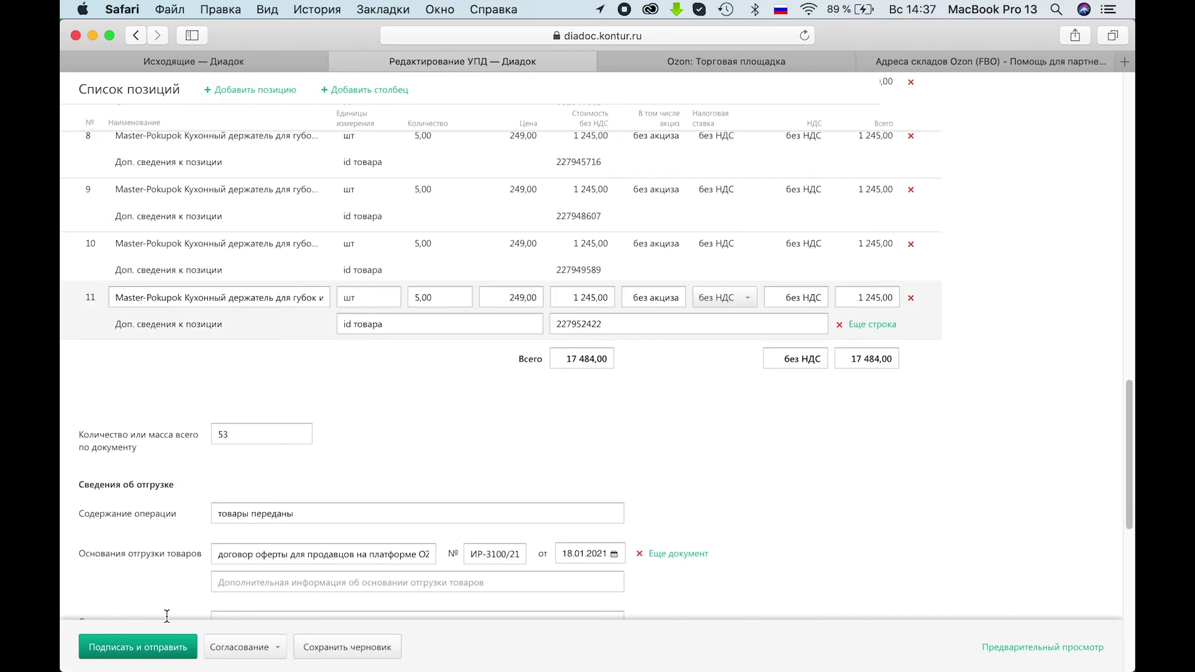
{"action": "left_click", "coordinate": [161, 648]}
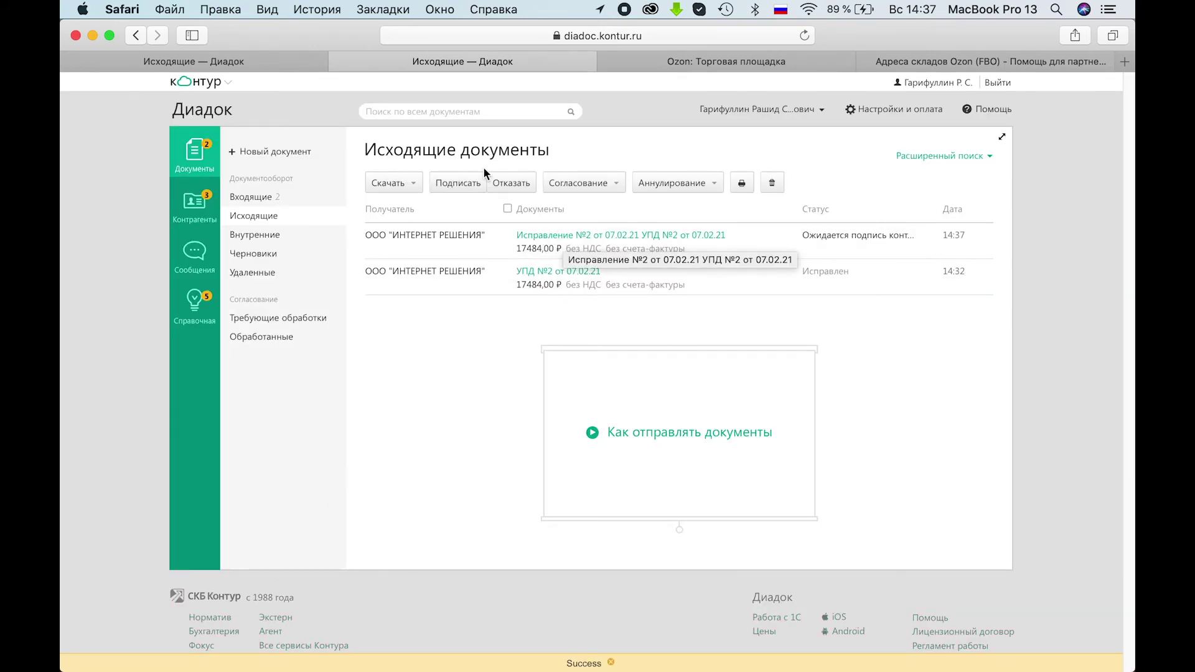
Switch to Ozon Seller, refresh the supply requests, and check the status of both UPDs in the Казань_рфц_новый request's documents.
{"action": "left_click", "coordinate": [717, 61]}
{"action": "left_click", "coordinate": [510, 312]}
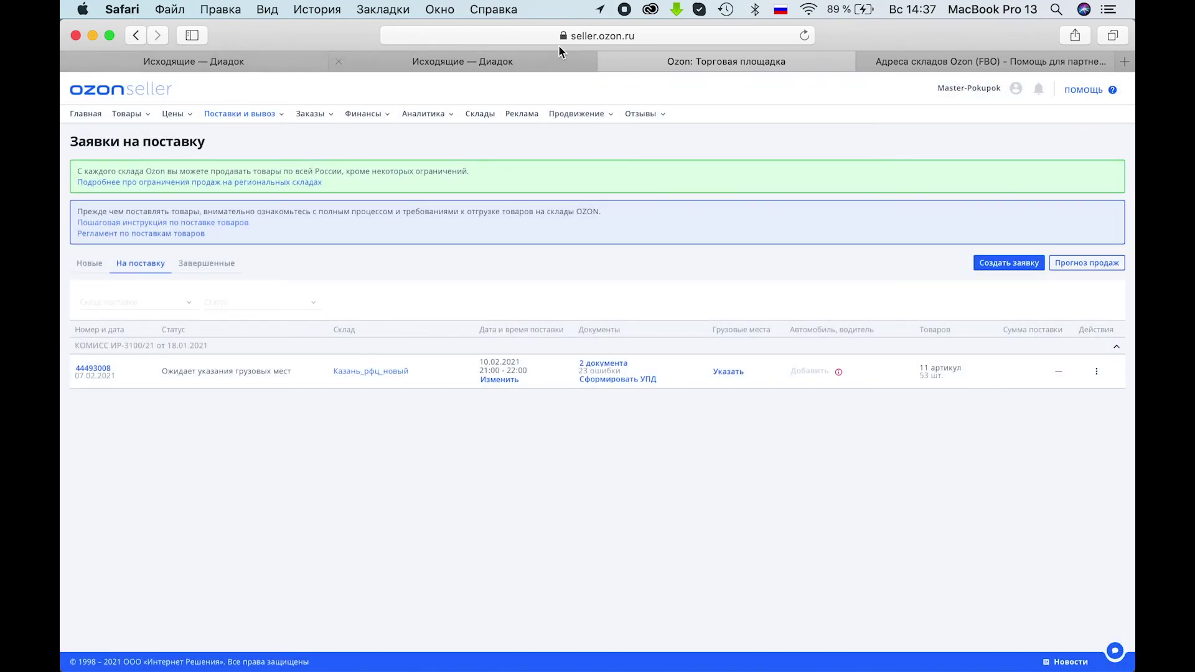
{"action": "left_click", "coordinate": [805, 36]}
{"action": "left_click", "coordinate": [598, 366]}
{"action": "left_click_drag", "start_coordinate": [973, 139], "coordinate": [899, 132]}
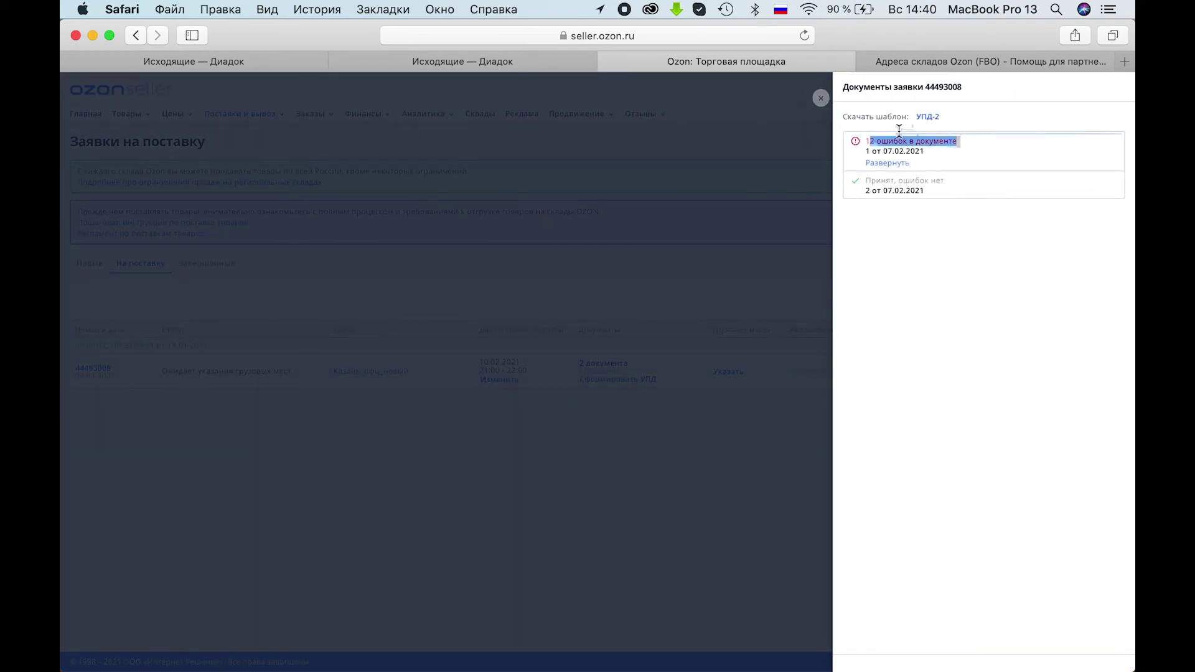
{"action": "left_click", "coordinate": [916, 238]}
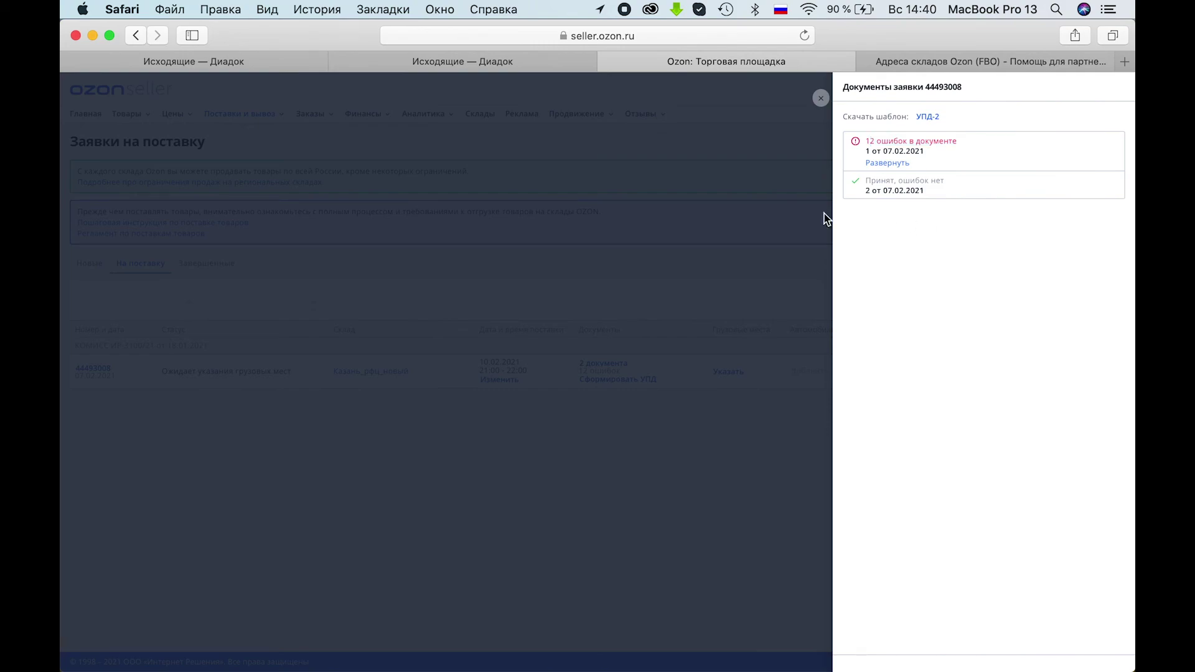
{"action": "left_click_drag", "start_coordinate": [848, 187], "coordinate": [888, 183]}
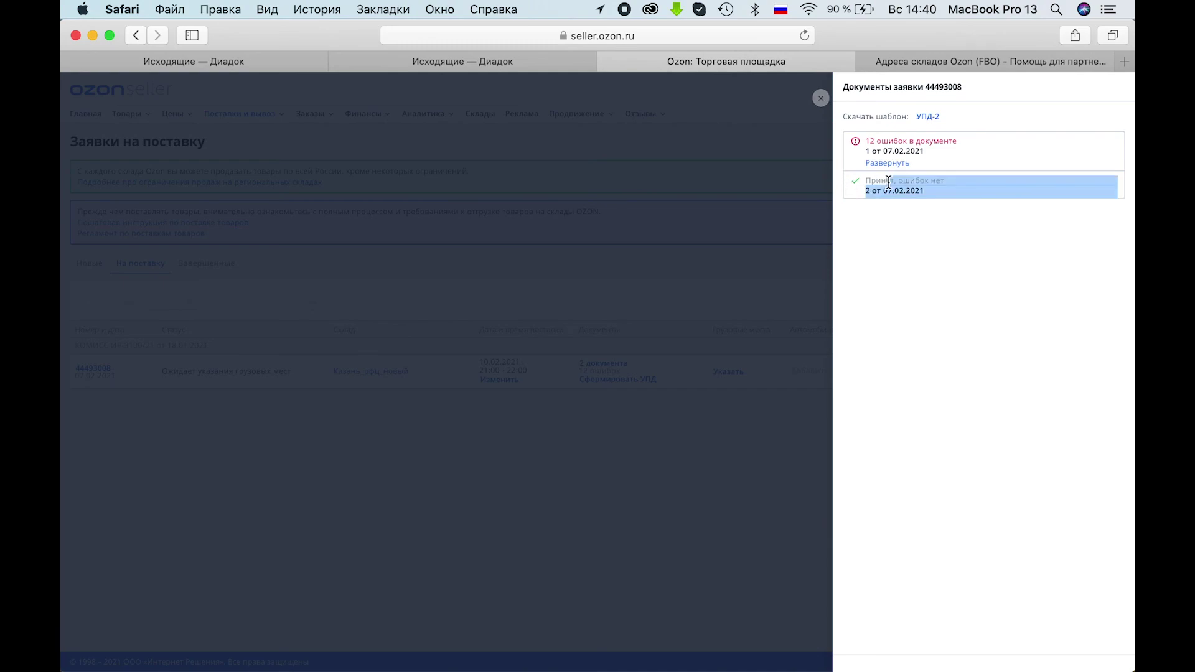
{"action": "left_click", "coordinate": [943, 253]}
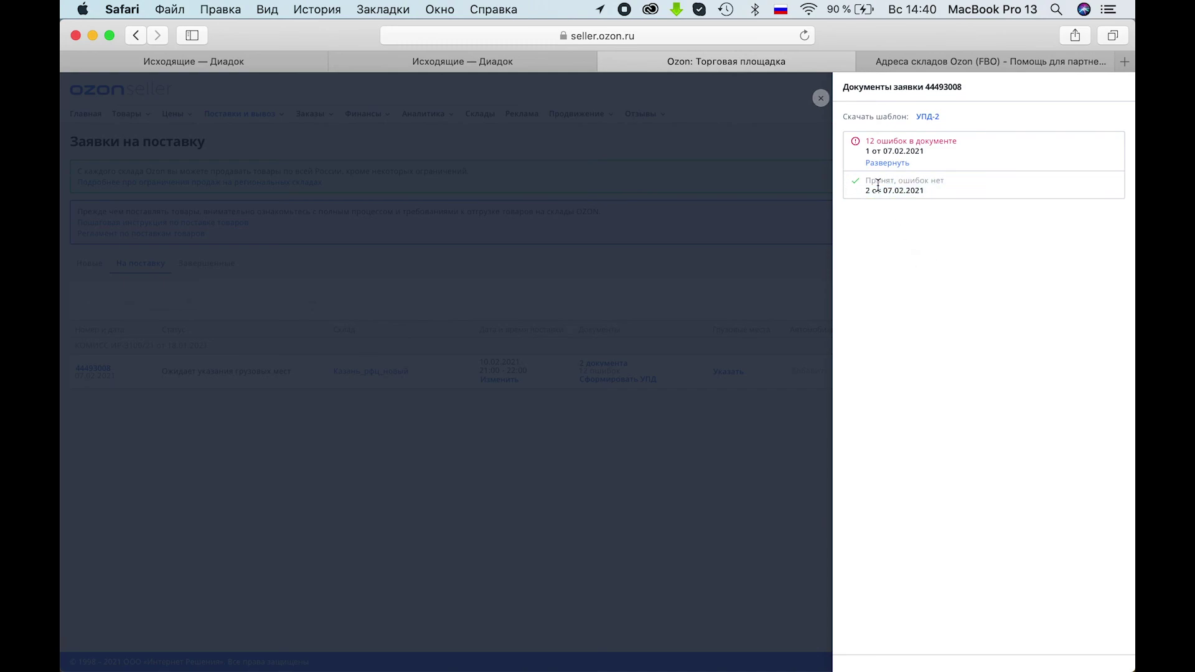
{"action": "left_click", "coordinate": [818, 99]}
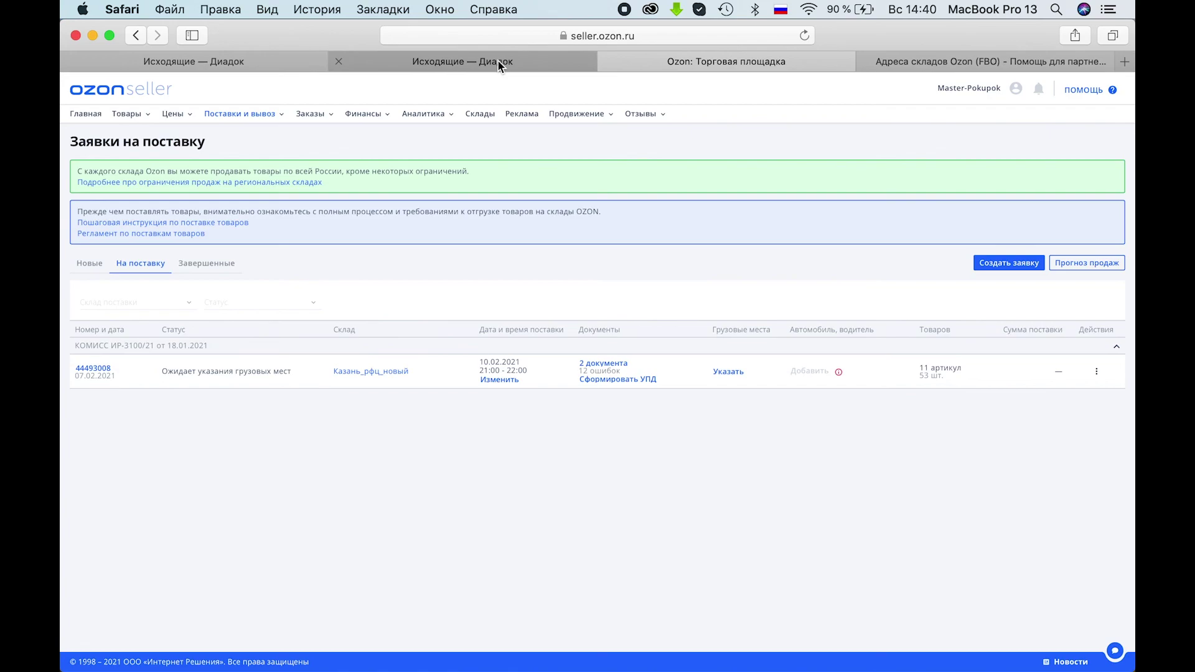
Check the status of Исправление №2 от 07.02.21 among Diadoc's outgoing documents, and return to Ozon Seller's supply requests.
{"action": "left_click", "coordinate": [498, 61]}
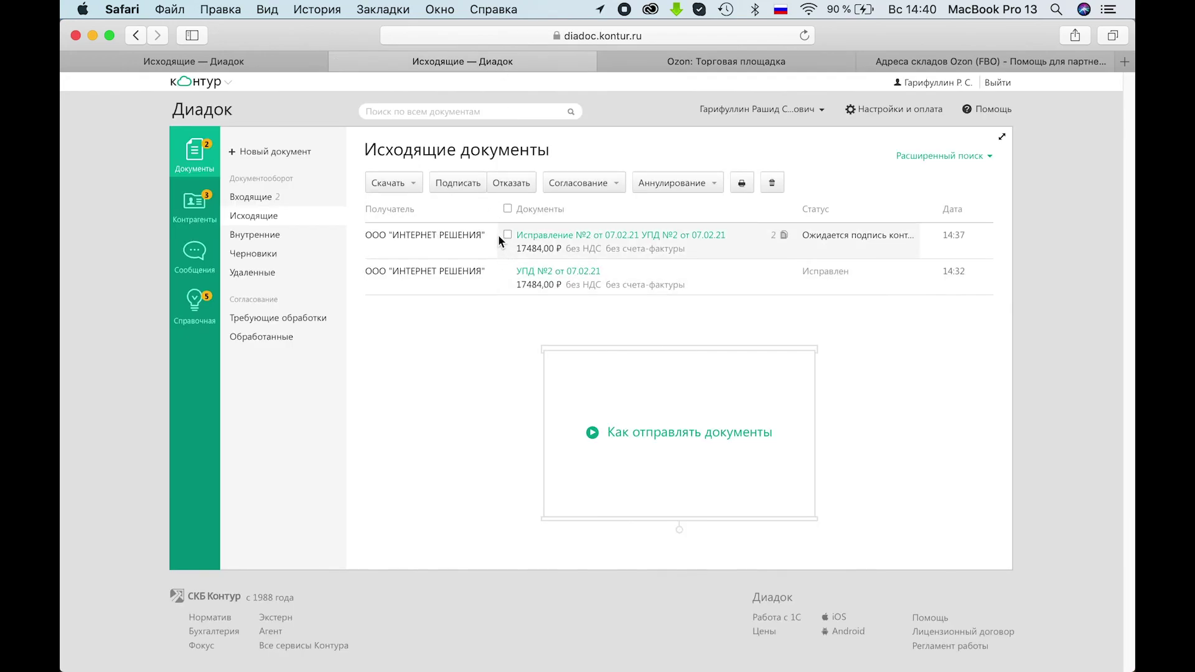
{"action": "left_click_drag", "start_coordinate": [495, 235], "coordinate": [661, 248]}
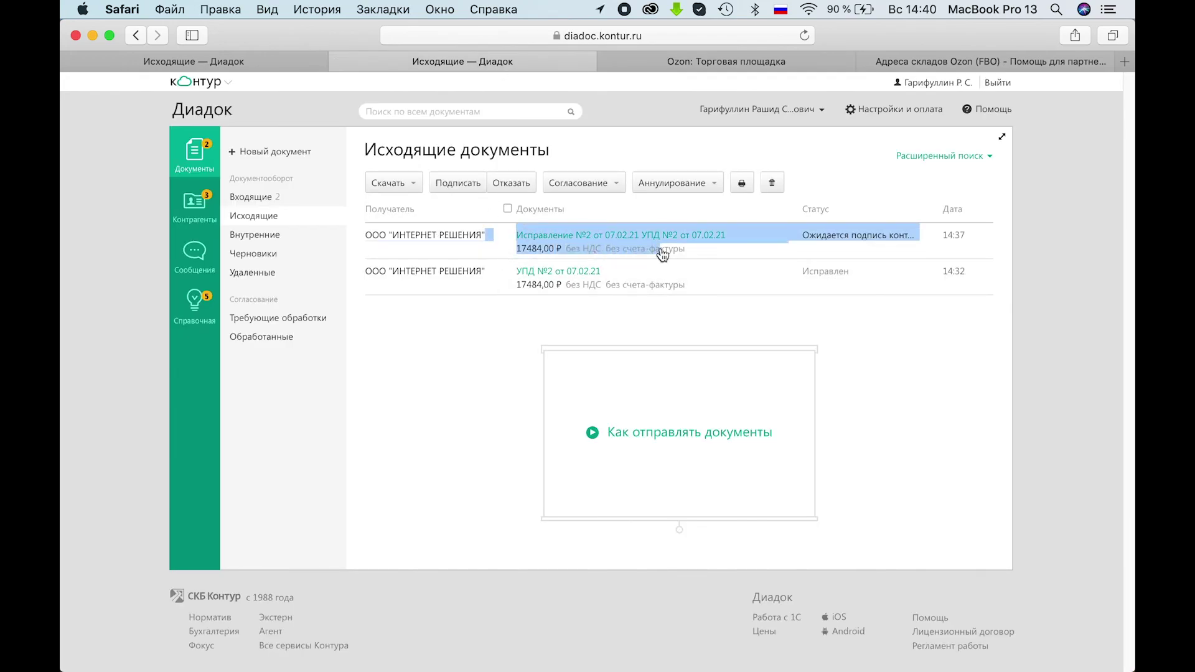
{"action": "left_click", "coordinate": [517, 344]}
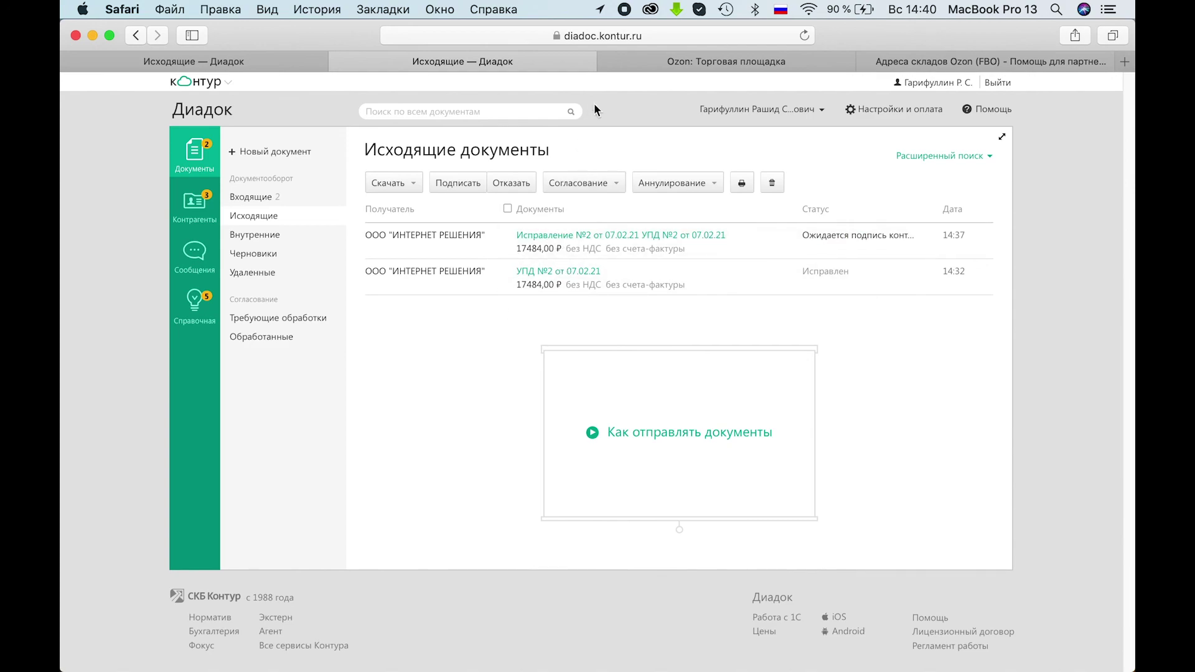
{"action": "left_click", "coordinate": [654, 61]}
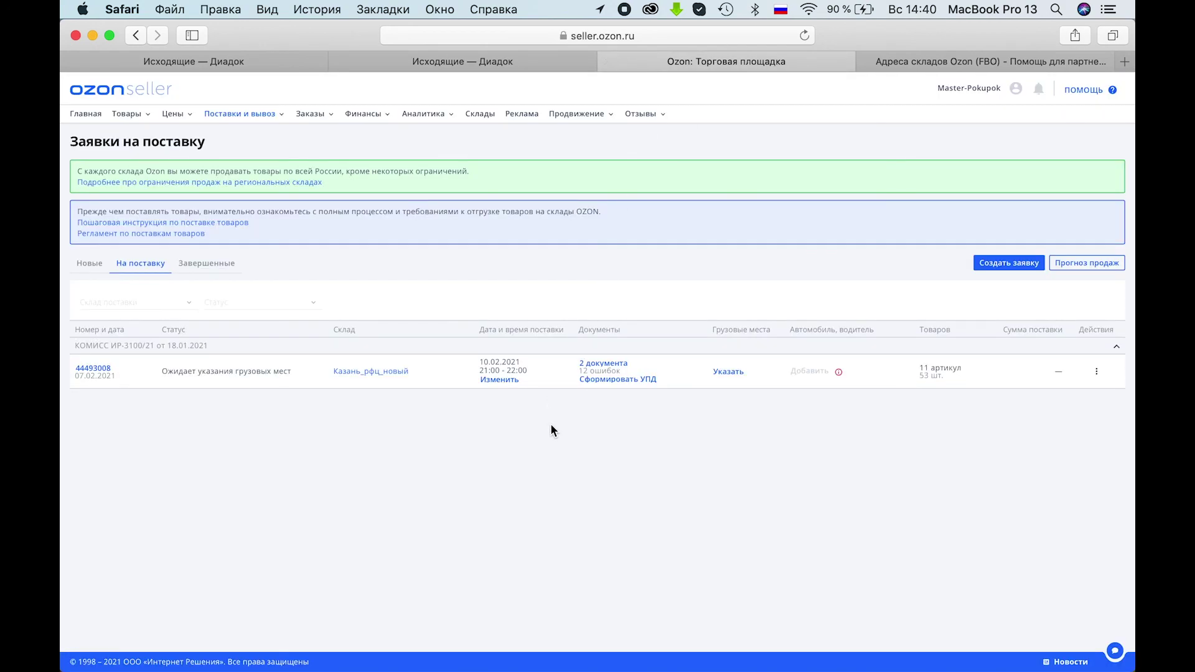